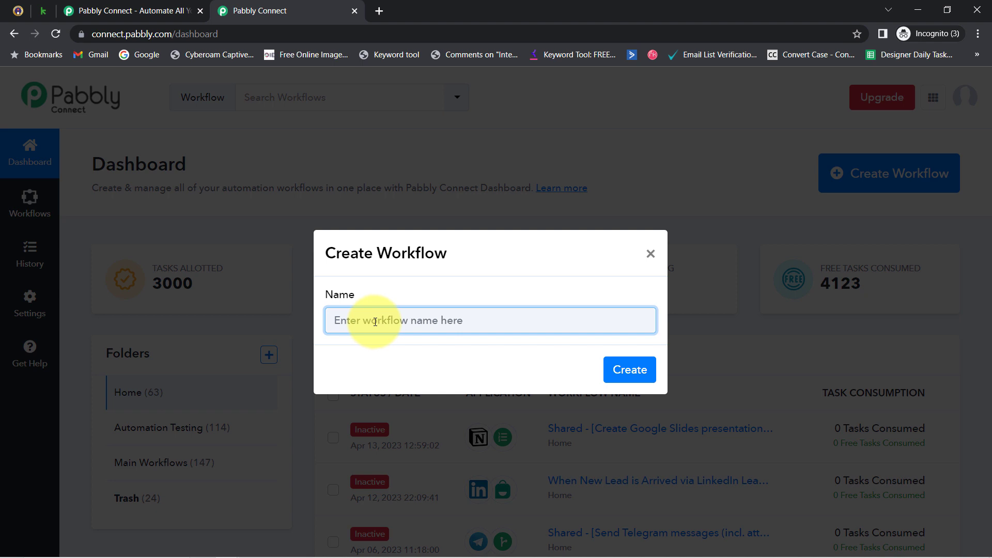
- Create a workflow named "Sync All Instamojo Customers with Keap CRM Automatically"
{"action": "type", "text": "Sync All Instamojo Customers with Keap CRM Automatically"}
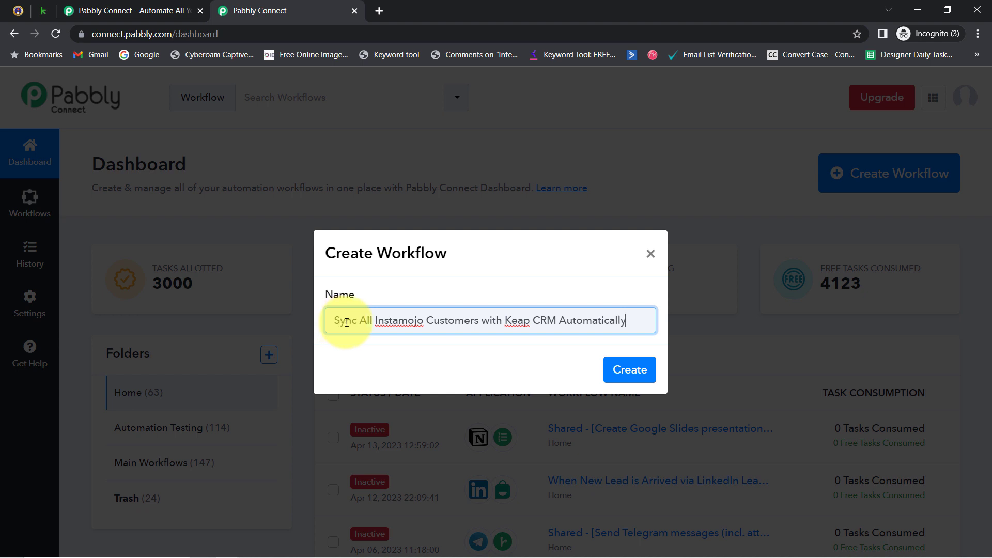
{"action": "left_click_drag", "start_coordinate": [370, 325], "coordinate": [601, 327]}
{"action": "left_click", "coordinate": [611, 327]}
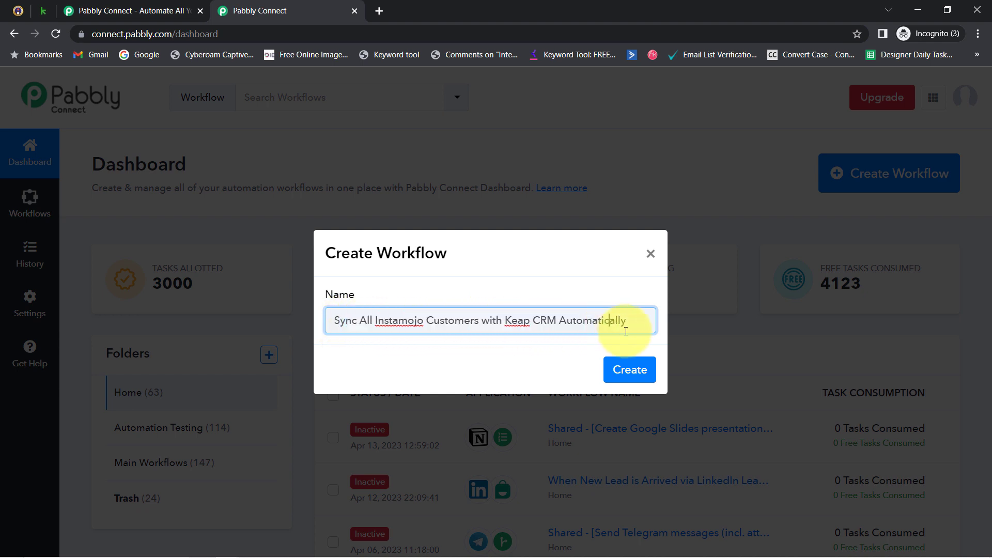
{"action": "left_click", "coordinate": [635, 372]}
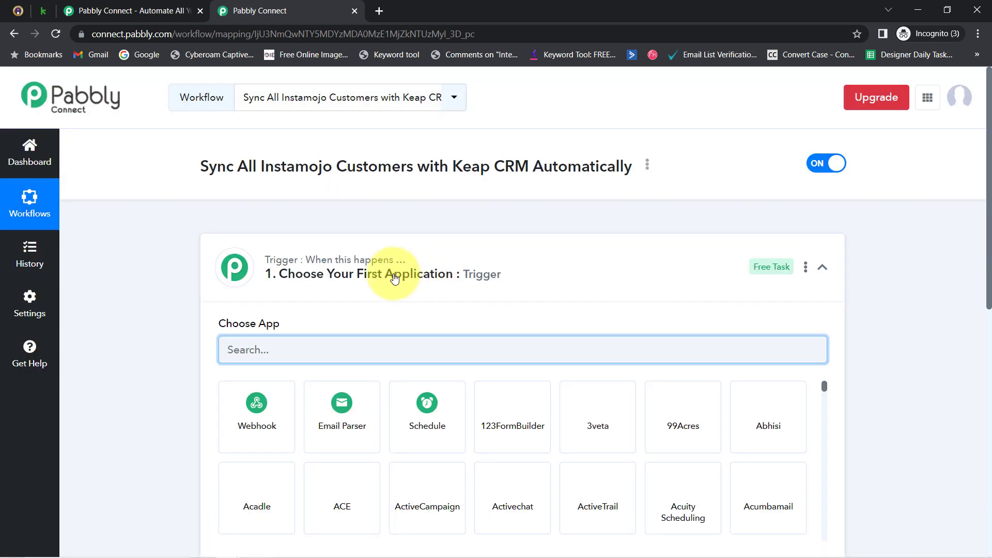
- Find Instamojo with the search term "inst" and choose it as the workflow's trigger application
{"action": "left_click", "coordinate": [397, 279]}
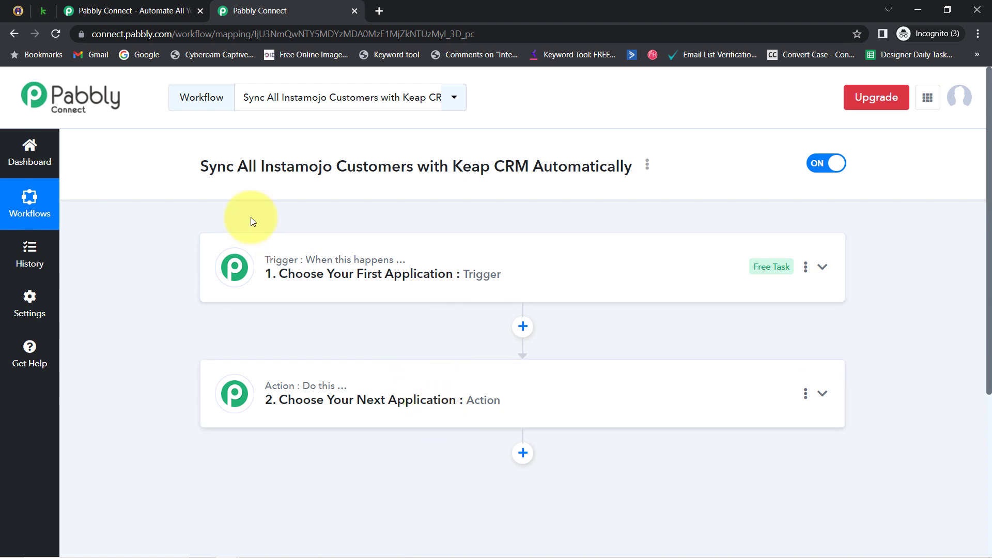
{"action": "left_click_drag", "start_coordinate": [204, 177], "coordinate": [537, 157]}
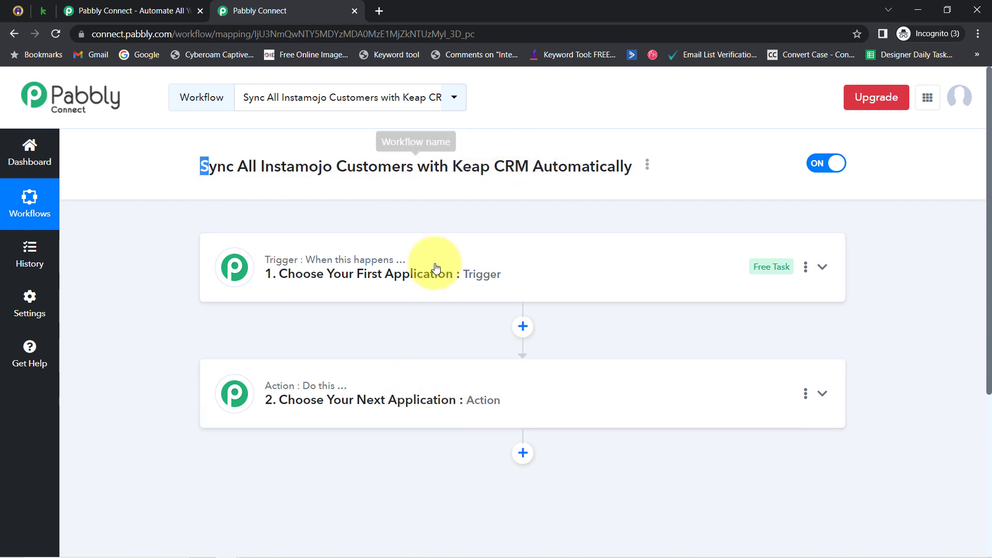
{"action": "left_click", "coordinate": [339, 274]}
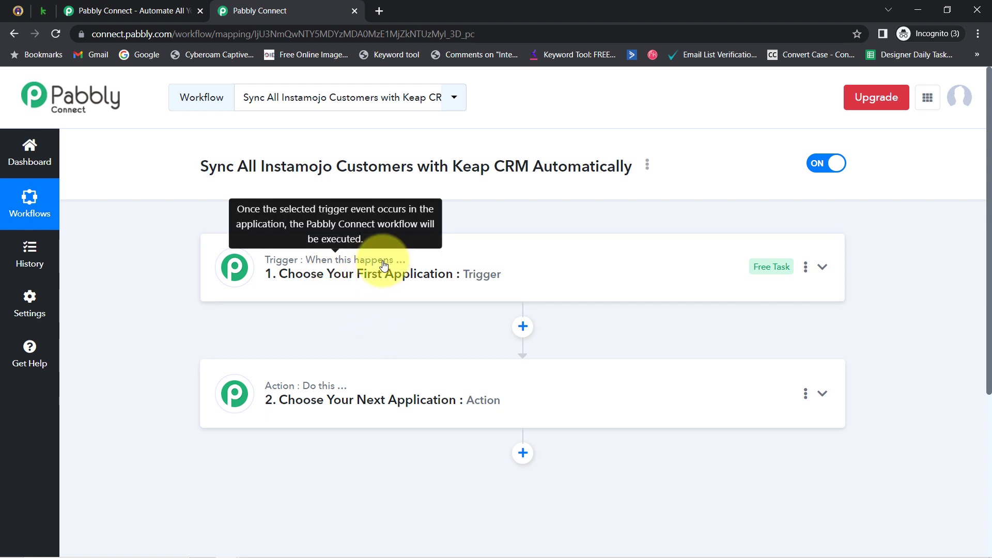
{"action": "left_click", "coordinate": [245, 351]}
{"action": "type", "text": "inst"}
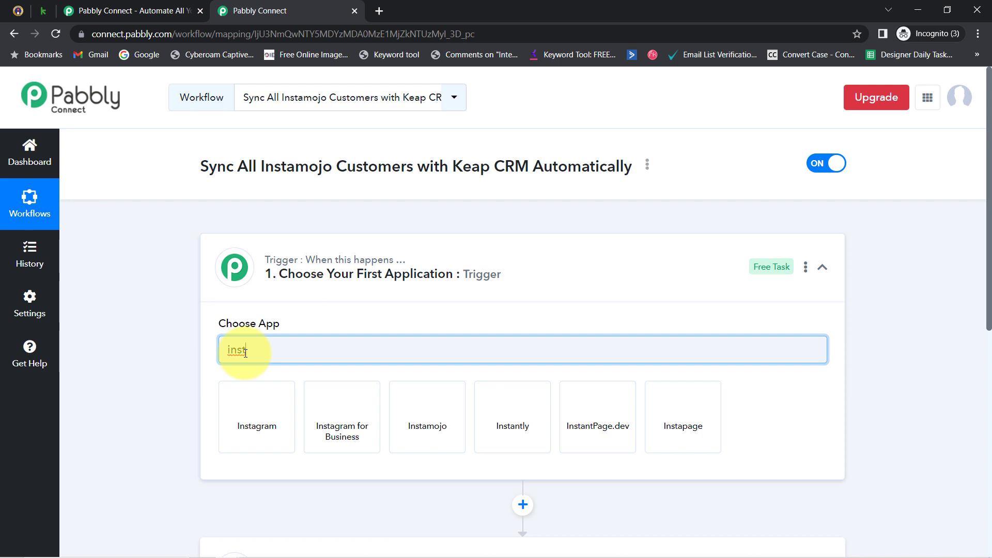
{"action": "left_click", "coordinate": [421, 409]}
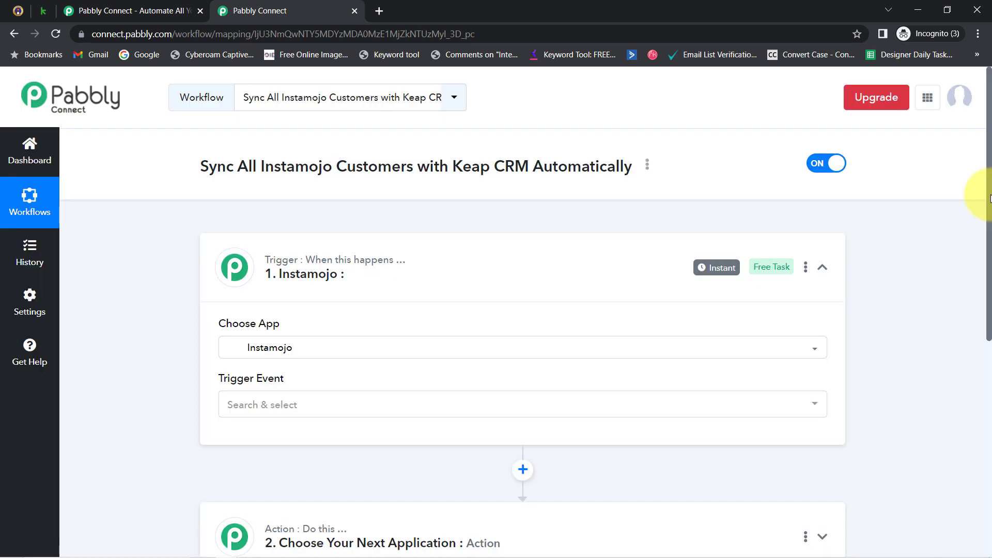
- Search for "keap" in the action step and choose Infusionsoft by Keap as the action application
{"action": "left_click_drag", "start_coordinate": [988, 194], "coordinate": [989, 329]}
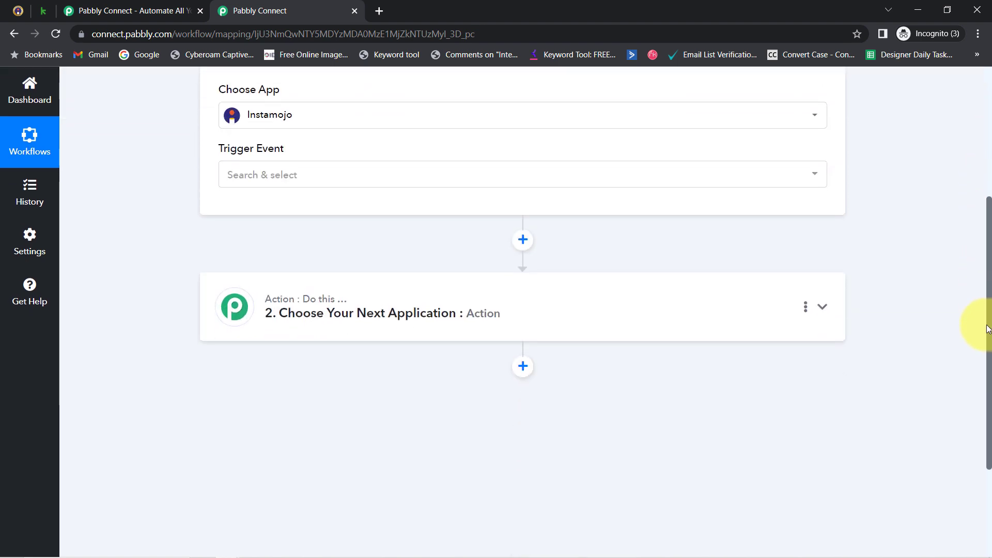
{"action": "left_click", "coordinate": [320, 316]}
{"action": "left_click", "coordinate": [261, 390]}
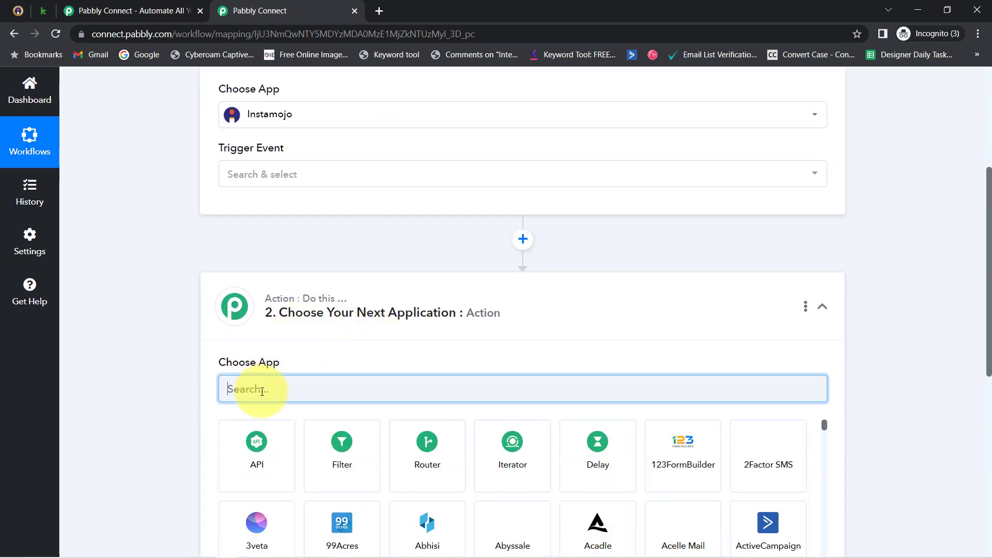
{"action": "type", "text": "keap"}
{"action": "left_click", "coordinate": [255, 438]}
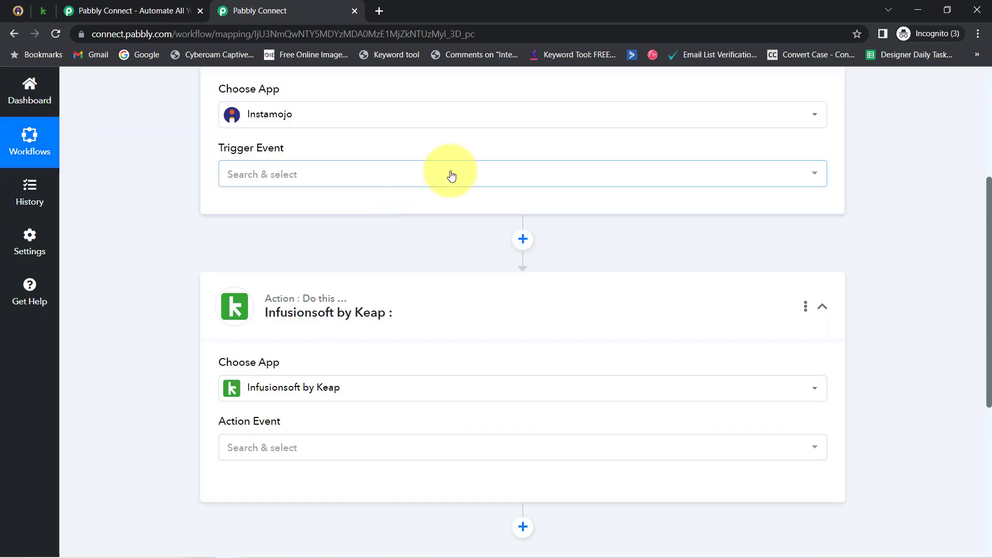
- Set the trigger event of the Instamojo step to New Sale
{"action": "scroll", "coordinate": [976, 212], "scroll_direction": "up", "scroll_amount": 5}
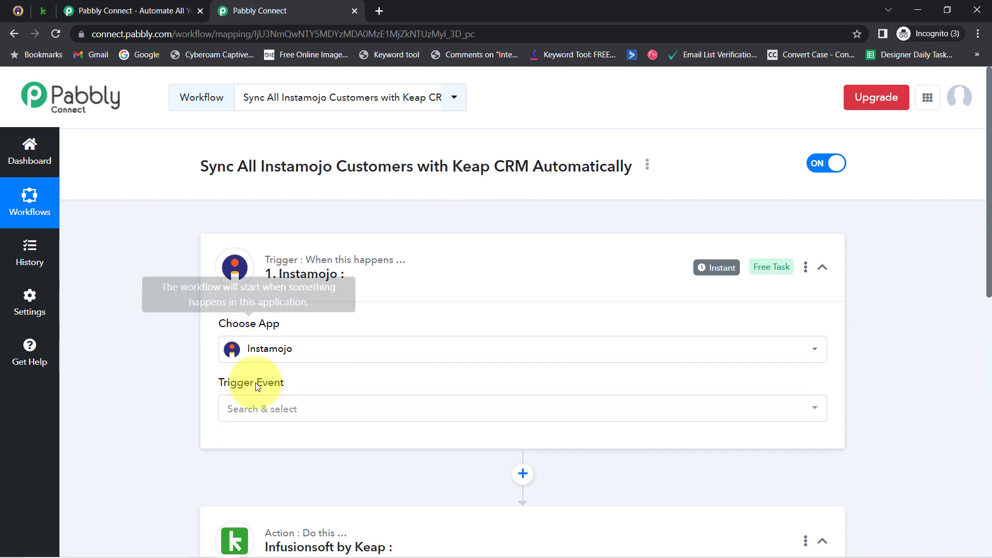
{"action": "left_click", "coordinate": [280, 417]}
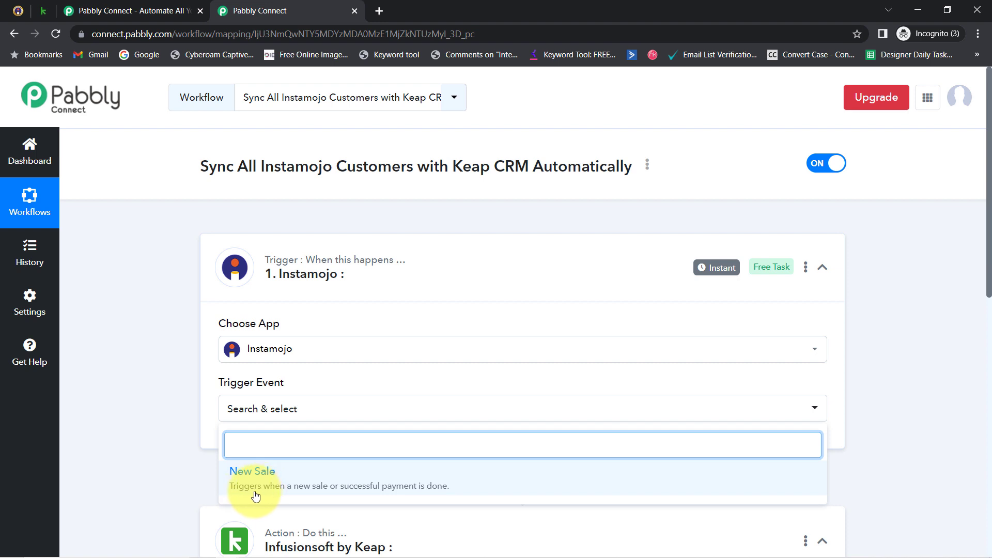
{"action": "left_click", "coordinate": [385, 488]}
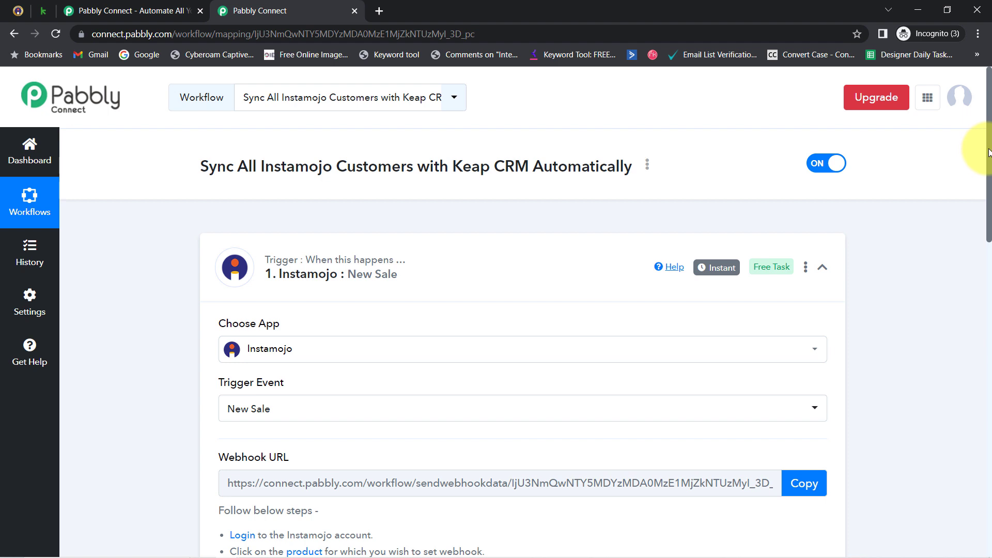
- Copy the Instamojo trigger's webhook URL and read the setup instructions below it
{"action": "left_click_drag", "start_coordinate": [989, 153], "coordinate": [970, 218]}
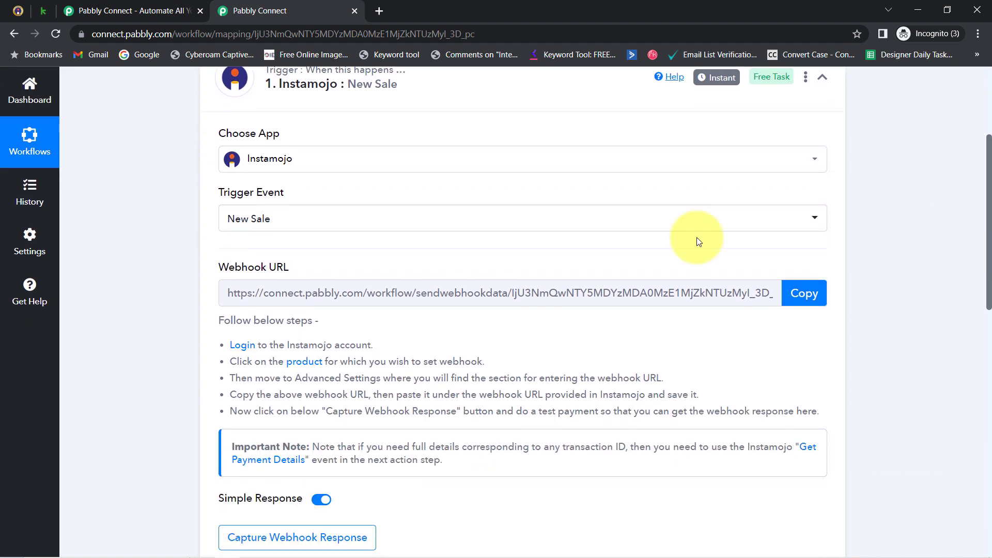
{"action": "left_click", "coordinate": [802, 296]}
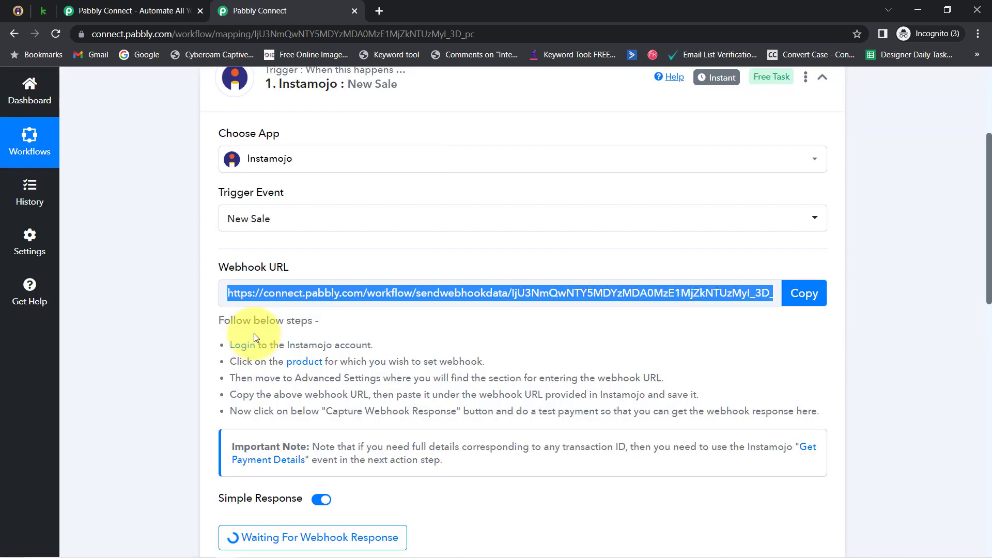
{"action": "left_click_drag", "start_coordinate": [230, 320], "coordinate": [386, 410]}
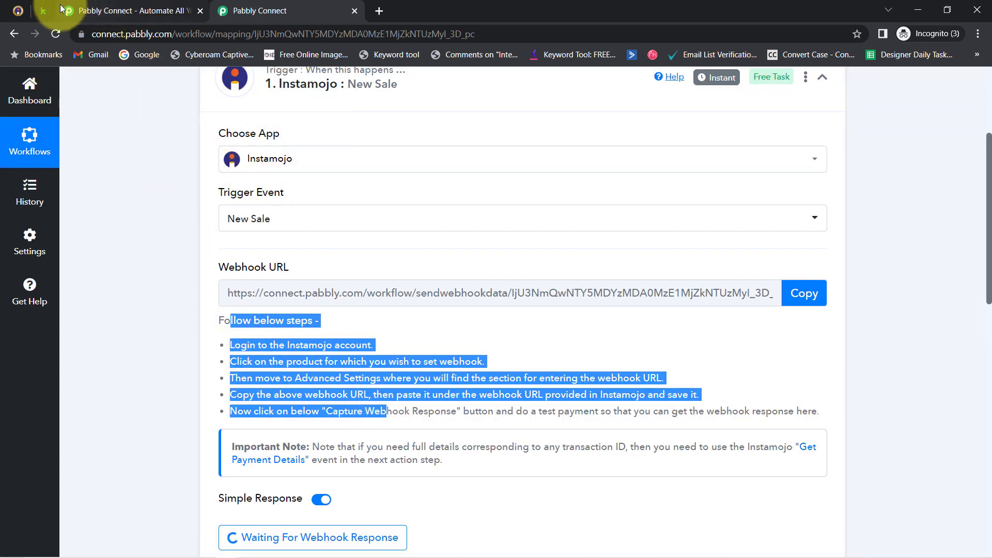
- Switch to Instamojo and create a smart payment link for "Biology Notes" with flat pricing of ₹9
{"action": "left_click", "coordinate": [20, 6]}
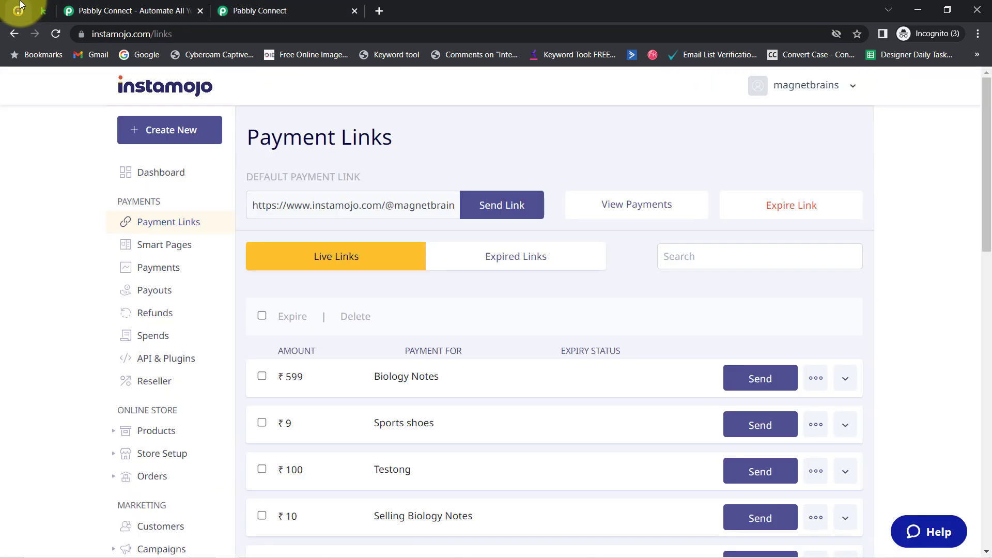
{"action": "left_click", "coordinate": [167, 132]}
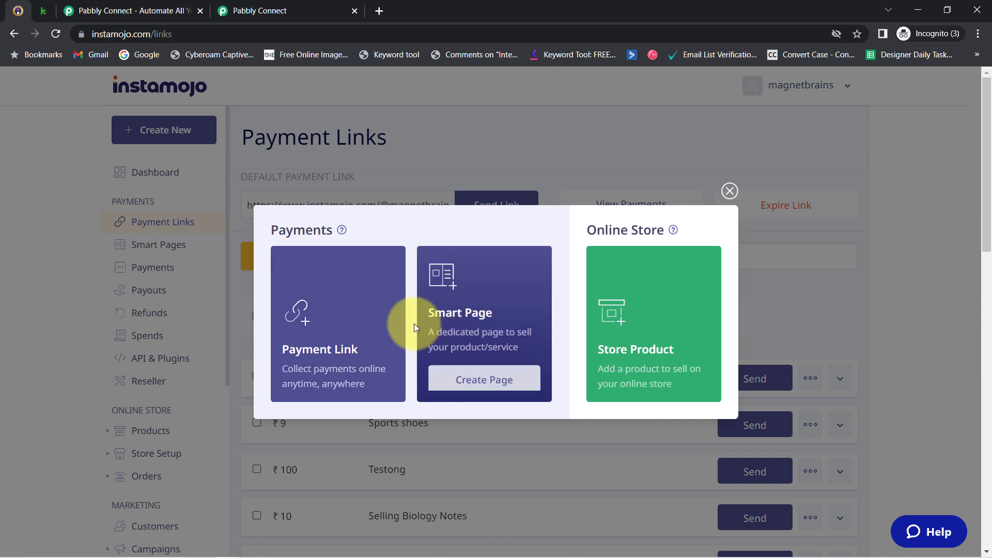
{"action": "left_click", "coordinate": [316, 376]}
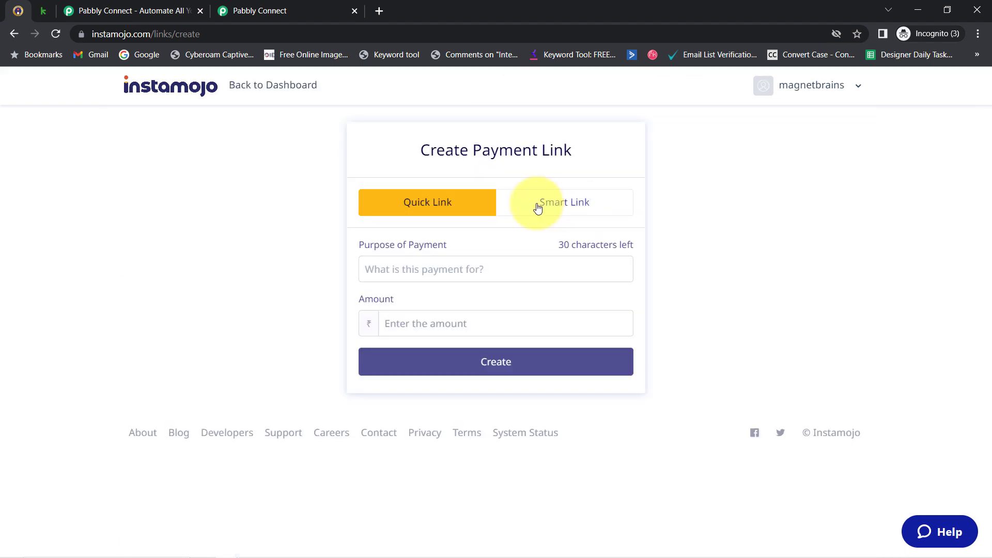
{"action": "left_click", "coordinate": [554, 205]}
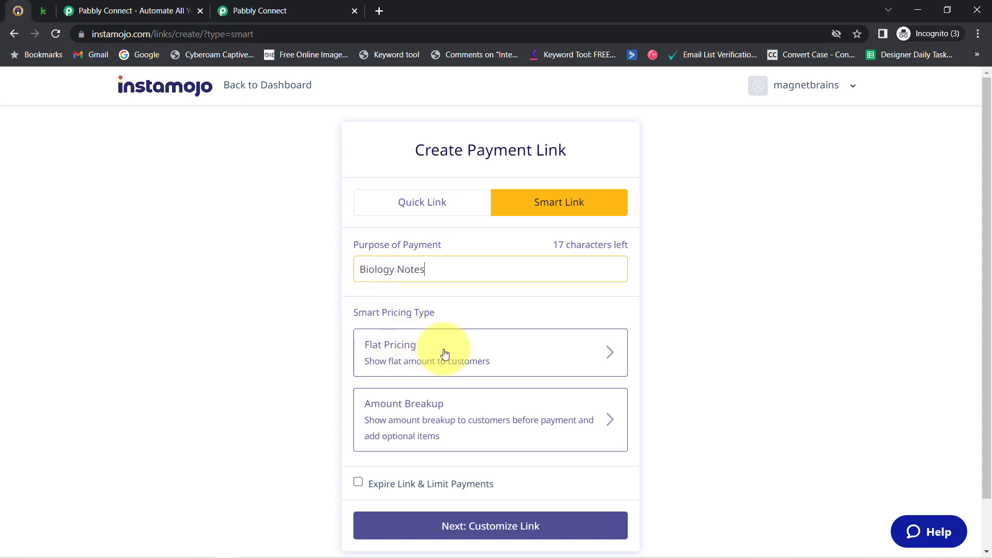
{"action": "left_click", "coordinate": [409, 355]}
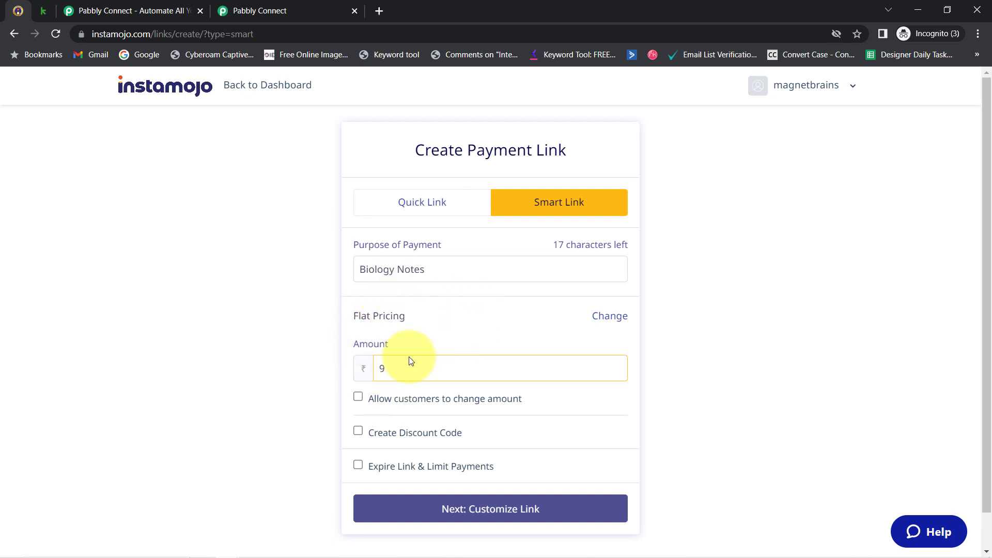
{"action": "left_click", "coordinate": [480, 521]}
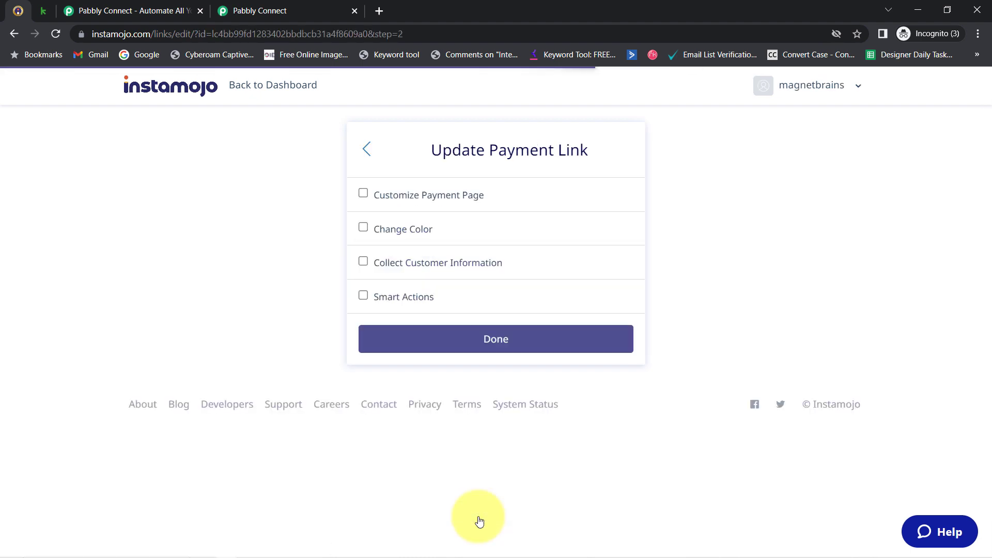
- Add a webhook smart action to the payment link using the webhook URL copied from Pabbly Connect, and finish the link
{"action": "left_click", "coordinate": [419, 302]}
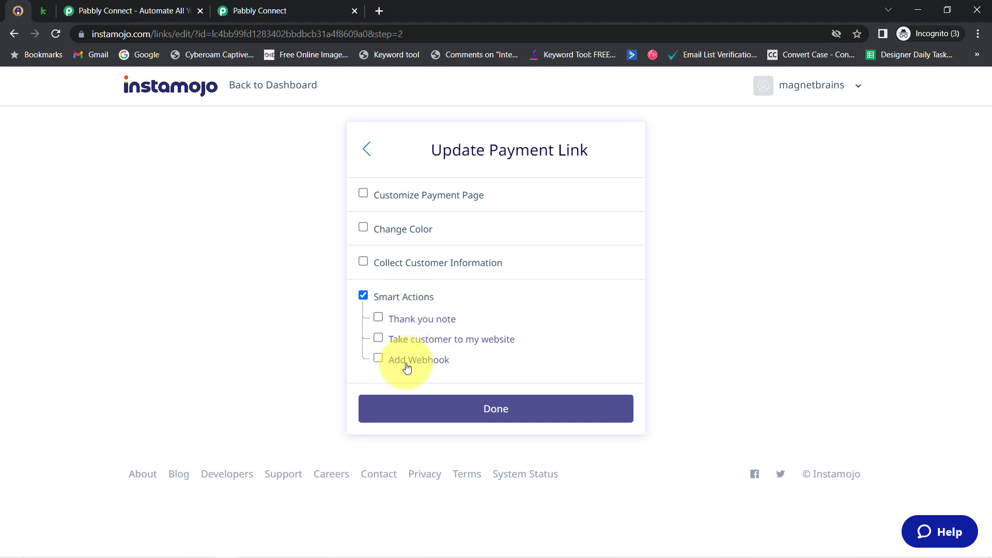
{"action": "left_click", "coordinate": [406, 365]}
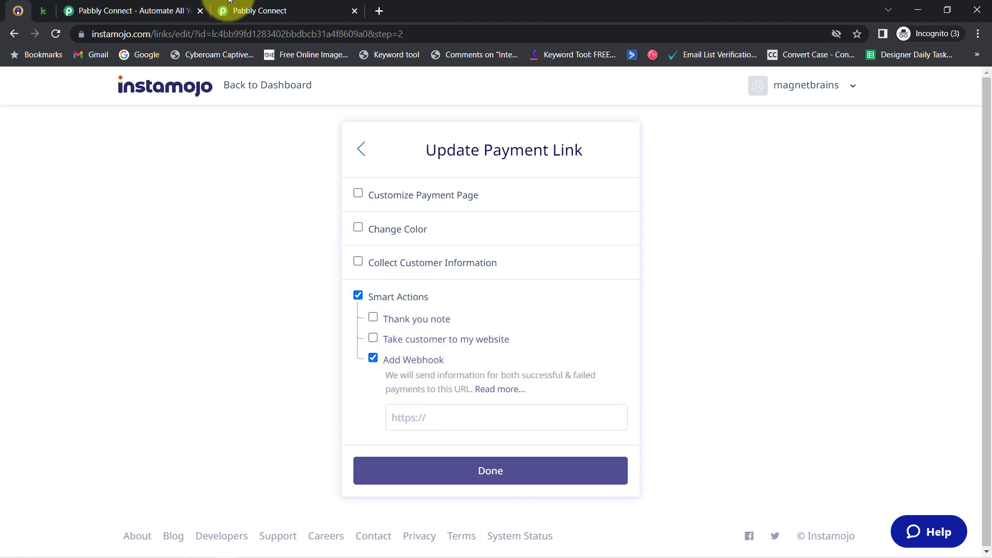
{"action": "left_click", "coordinate": [243, 10]}
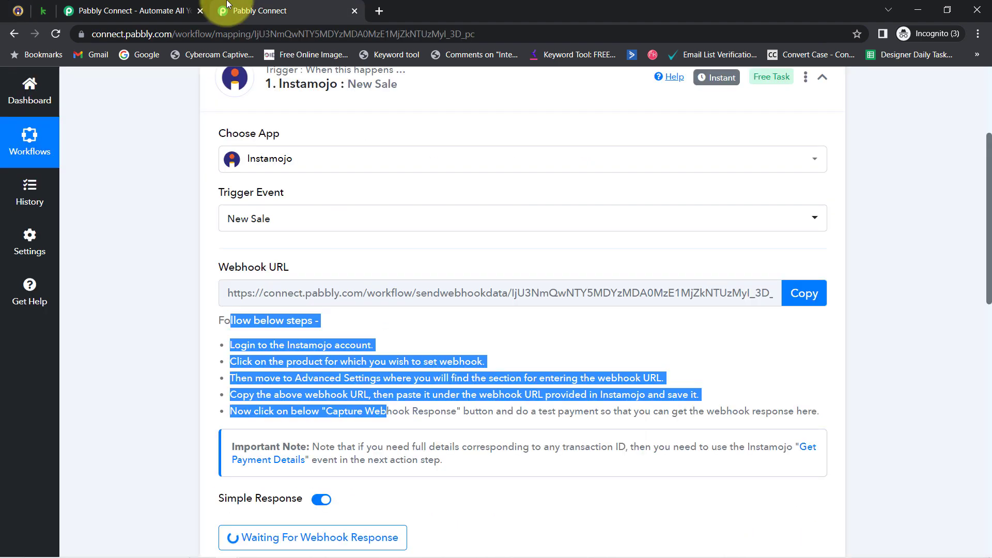
{"action": "left_click", "coordinate": [795, 299]}
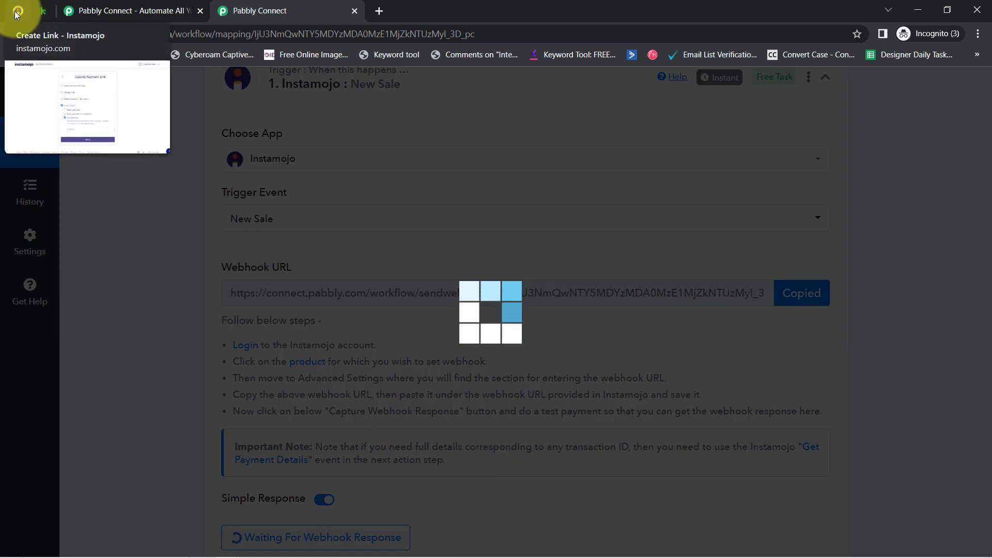
{"action": "left_click", "coordinate": [17, 11]}
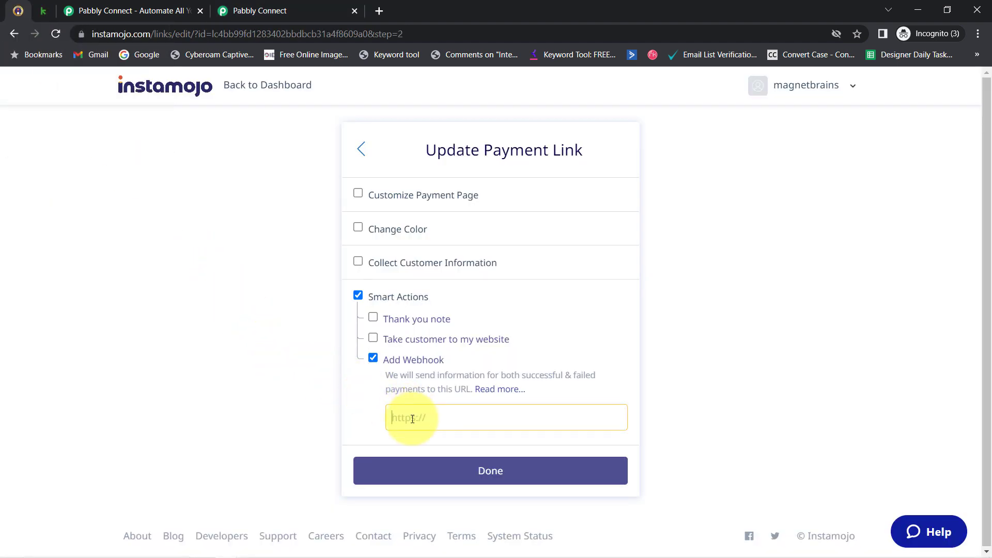
{"action": "key", "text": "ctrl+v"}
{"action": "left_click", "coordinate": [470, 484]}
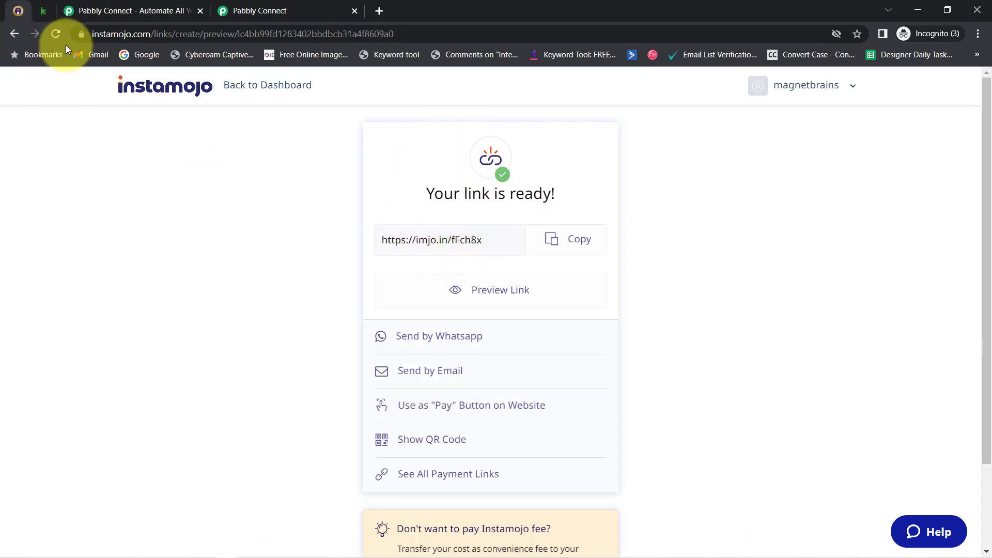
- Return to Pabbly Connect and review the trigger's webhook response status and the note about making a test submission
{"action": "left_click", "coordinate": [316, 9]}
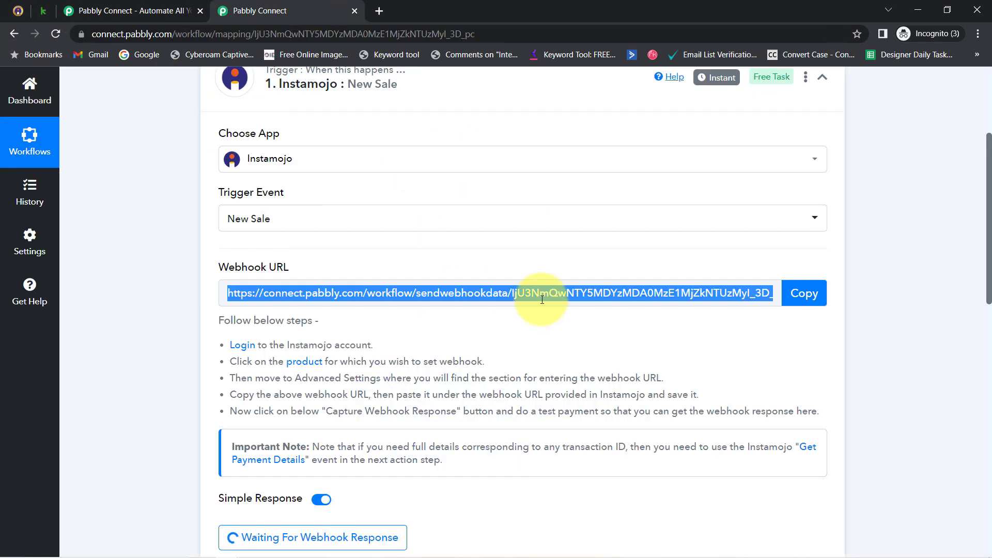
{"action": "scroll", "coordinate": [990, 241], "scroll_direction": "down", "scroll_amount": 5}
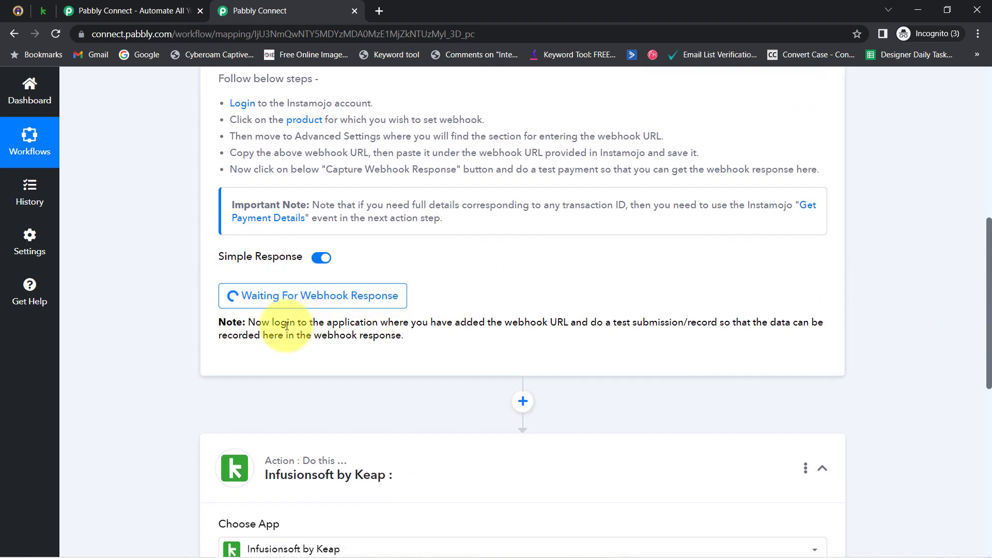
{"action": "left_click_drag", "start_coordinate": [282, 325], "coordinate": [587, 321]}
{"action": "left_click_drag", "start_coordinate": [591, 322], "coordinate": [545, 346]}
{"action": "left_click", "coordinate": [550, 345]}
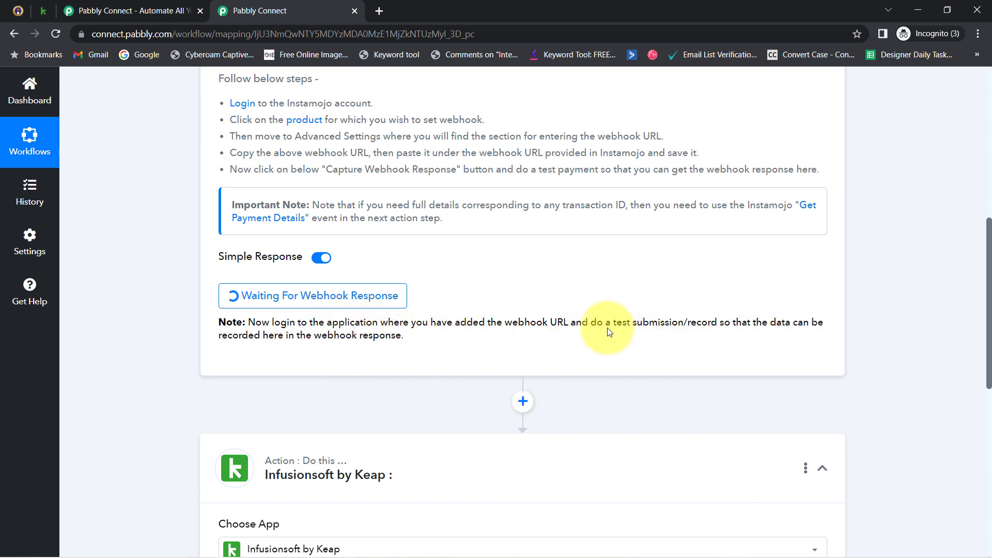
{"action": "left_click_drag", "start_coordinate": [603, 327], "coordinate": [768, 324]}
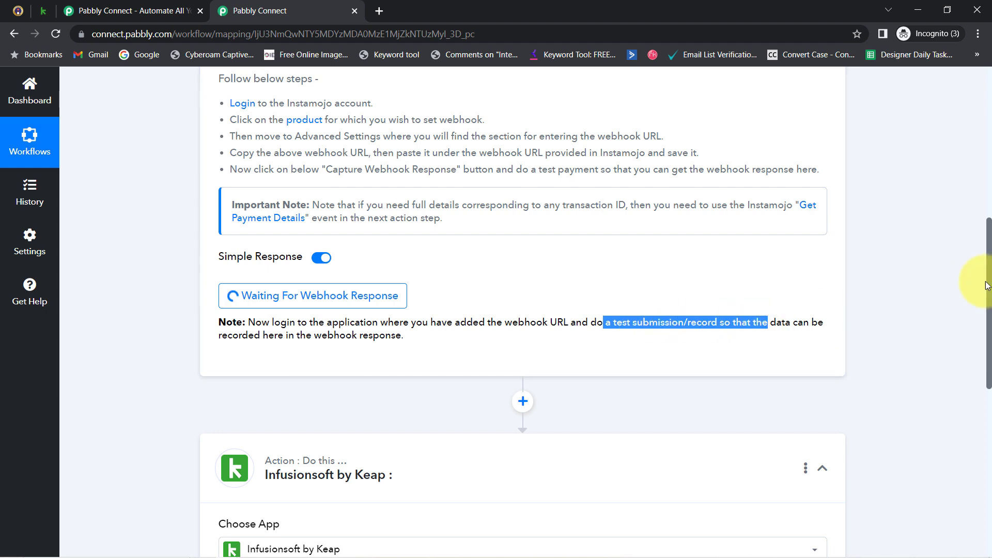
{"action": "left_click_drag", "start_coordinate": [987, 264], "coordinate": [975, 181]}
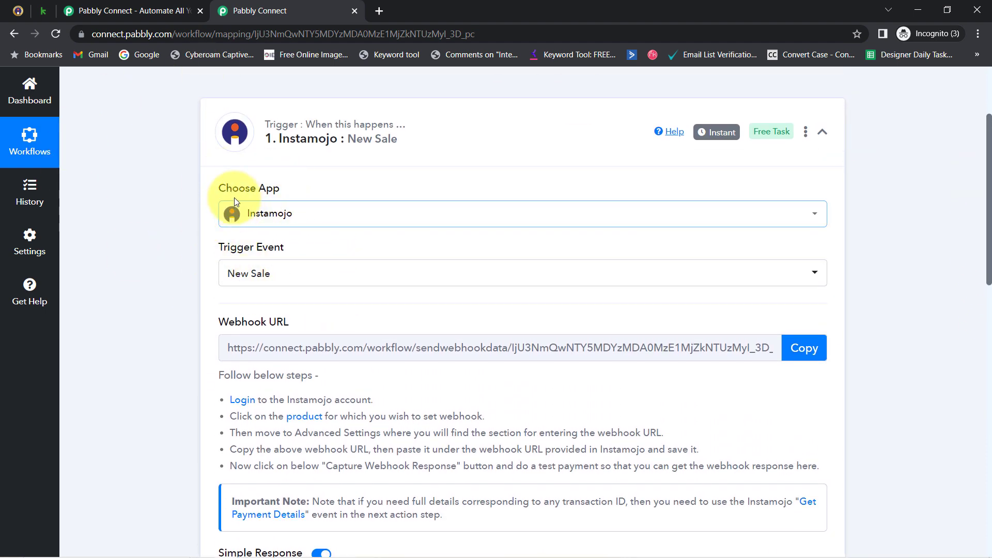
- Switch to Instamojo, copy the finished payment link, and open it in a new browser tab
{"action": "left_click", "coordinate": [18, 11]}
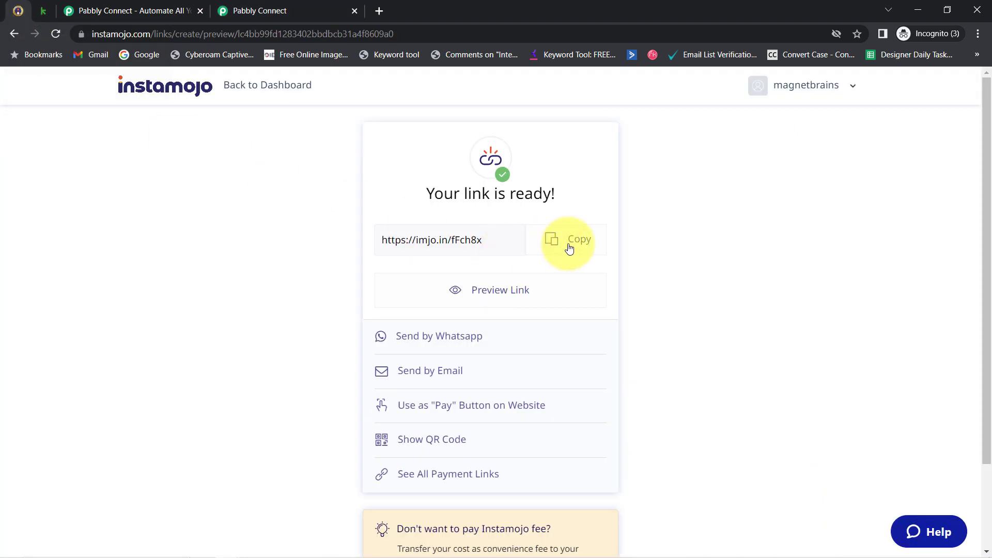
{"action": "left_click", "coordinate": [376, 10]}
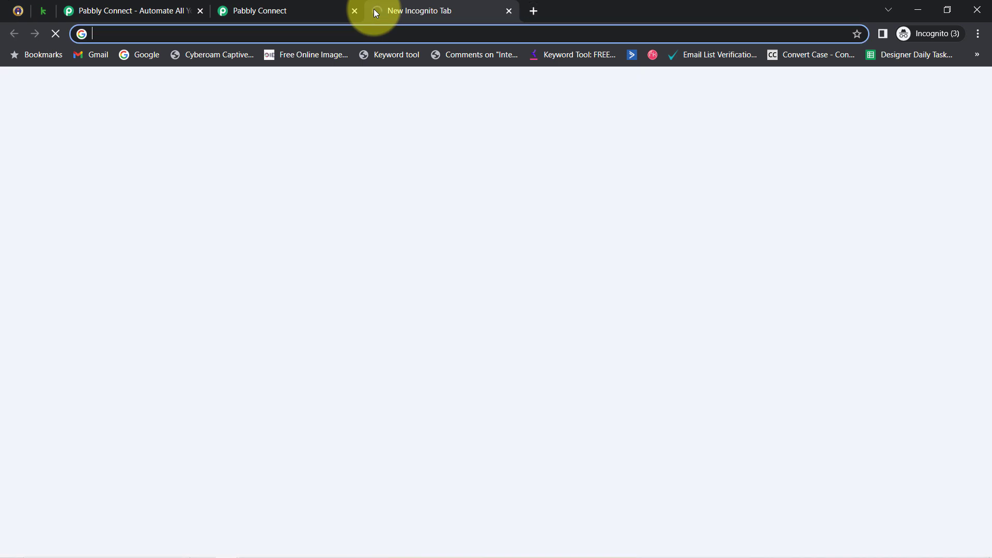
{"action": "key", "text": "ctrl+v"}
{"action": "key", "text": "Return"}
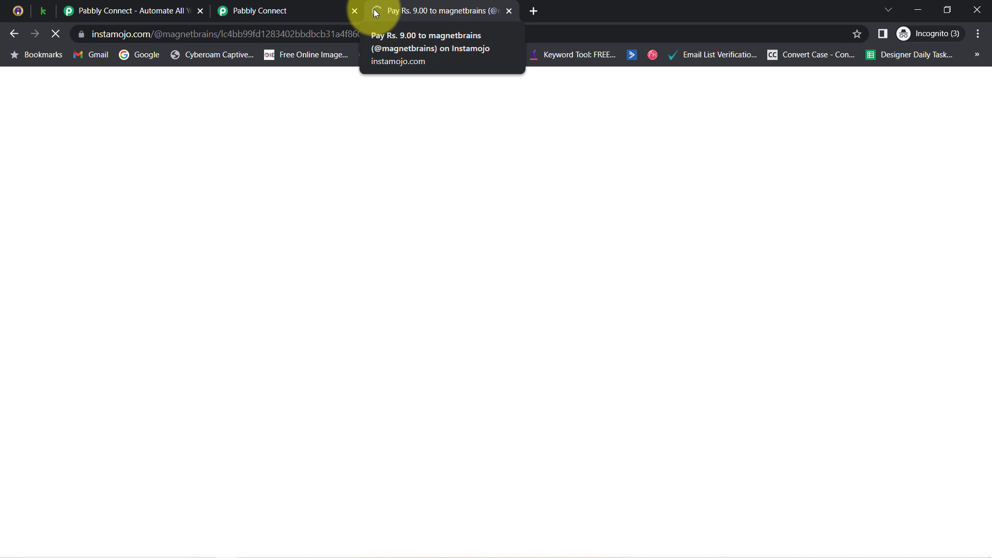
{"action": "left_click", "coordinate": [289, 5]}
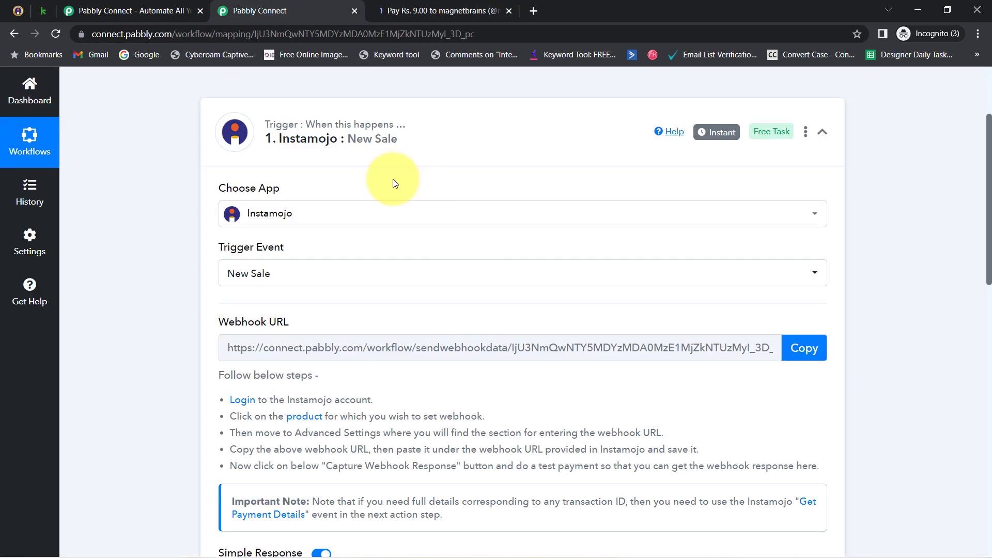
{"action": "left_click", "coordinate": [408, 9]}
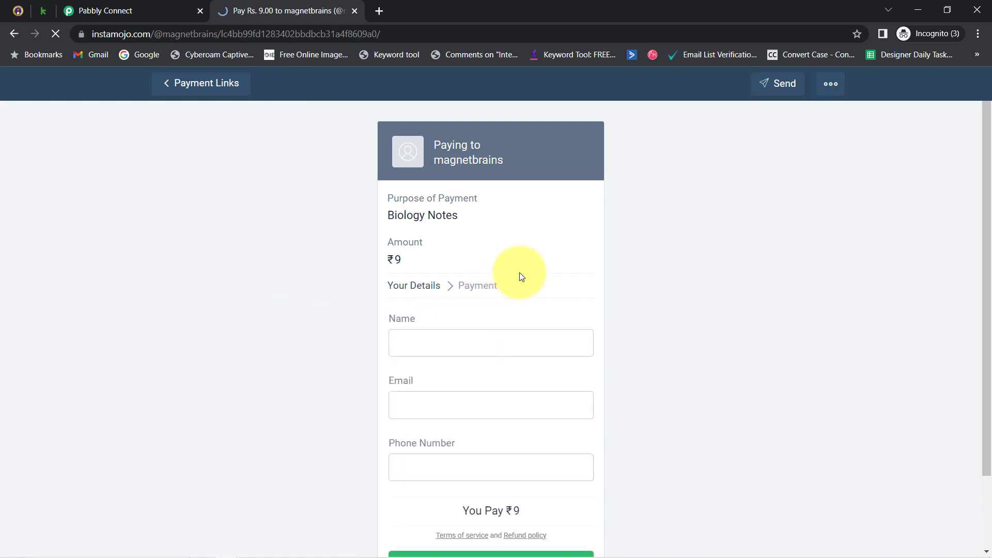
- Fill in the customer's name, email and phone number on the Biology Notes payment page and complete the ₹9 test payment
{"action": "left_click_drag", "start_coordinate": [408, 263], "coordinate": [372, 264]}
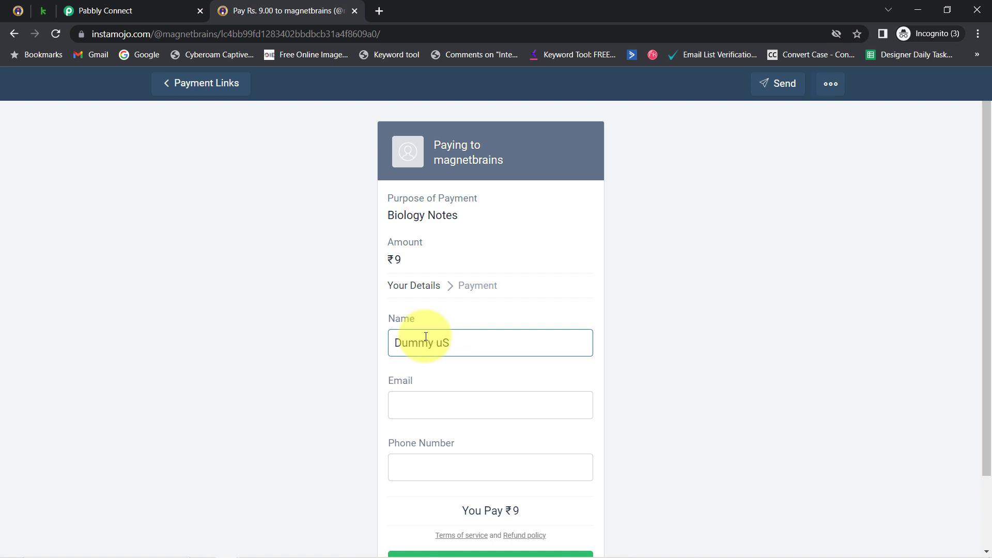
{"action": "key", "text": "Tab"}
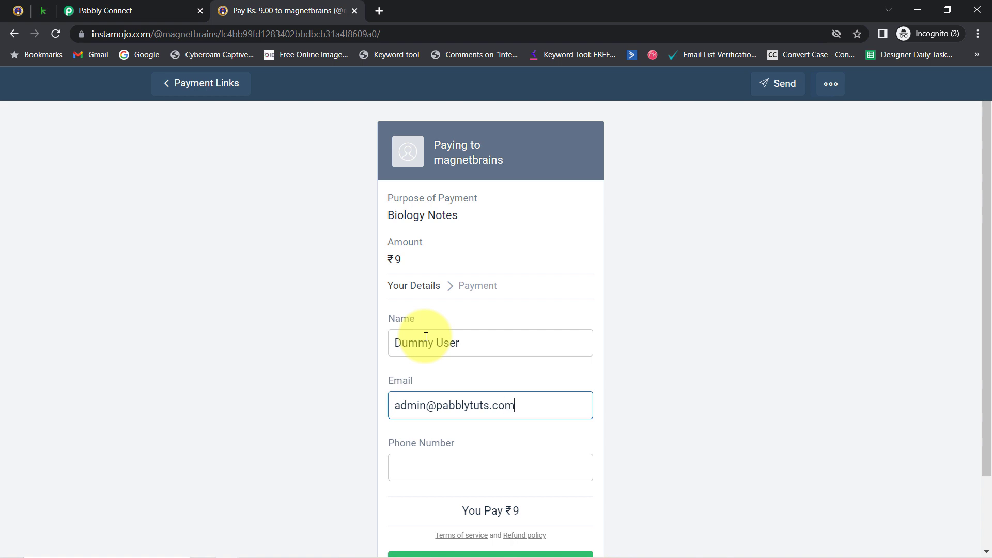
{"action": "left_click", "coordinate": [442, 469]}
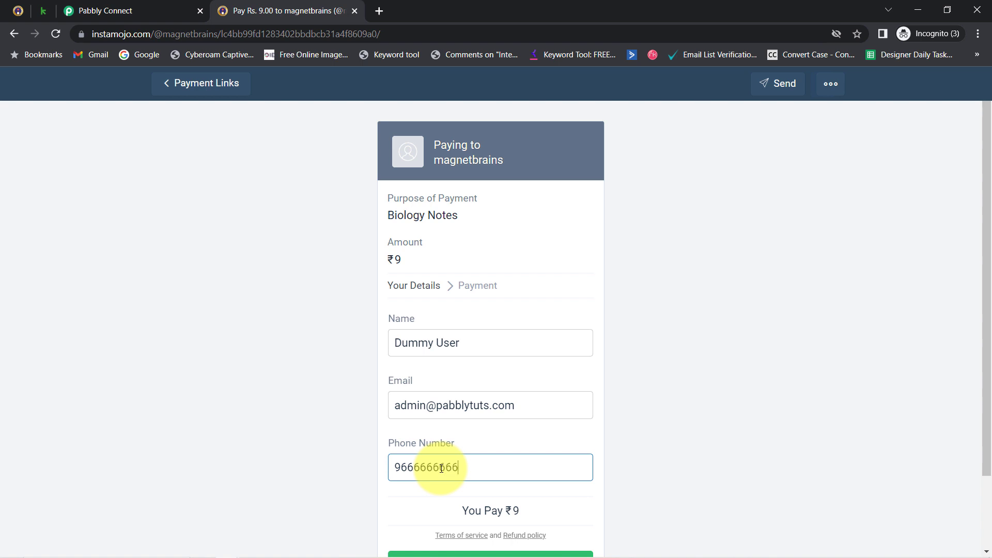
{"action": "left_click_drag", "start_coordinate": [985, 196], "coordinate": [982, 257]}
{"action": "left_click", "coordinate": [506, 484]}
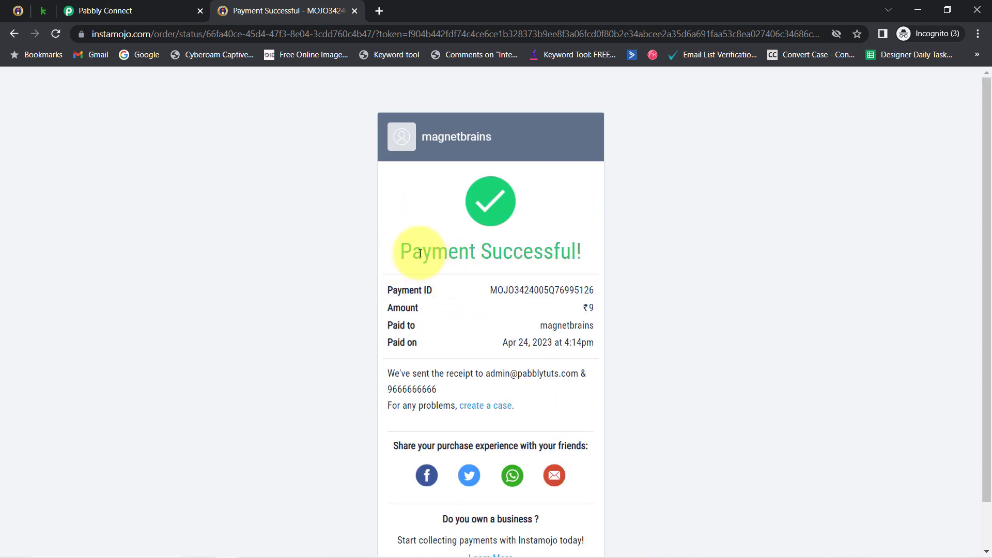
{"action": "left_click_drag", "start_coordinate": [412, 253], "coordinate": [547, 249]}
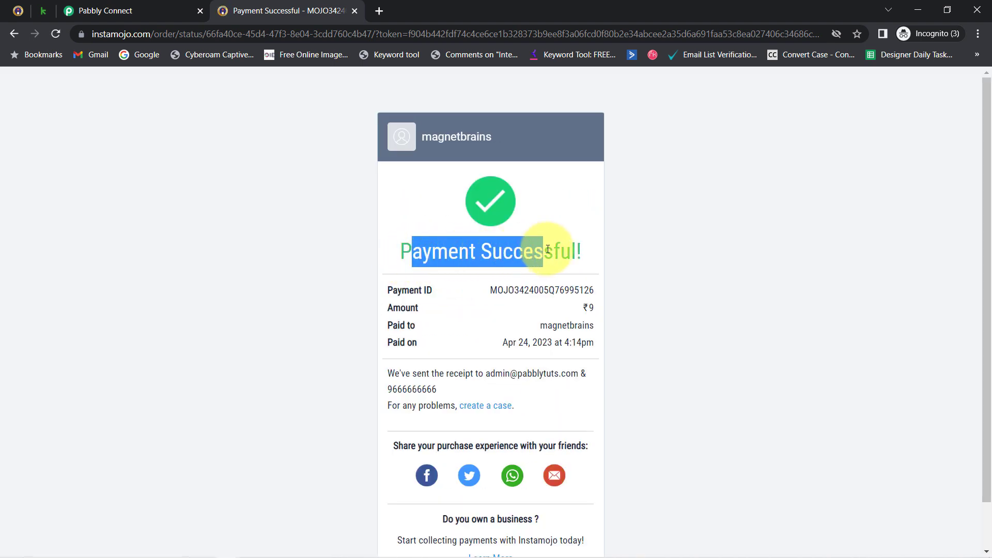
- Return to Pabbly Connect and examine the trigger's captured webhook response fields and the note about getting full transaction details
{"action": "left_click", "coordinate": [129, 10]}
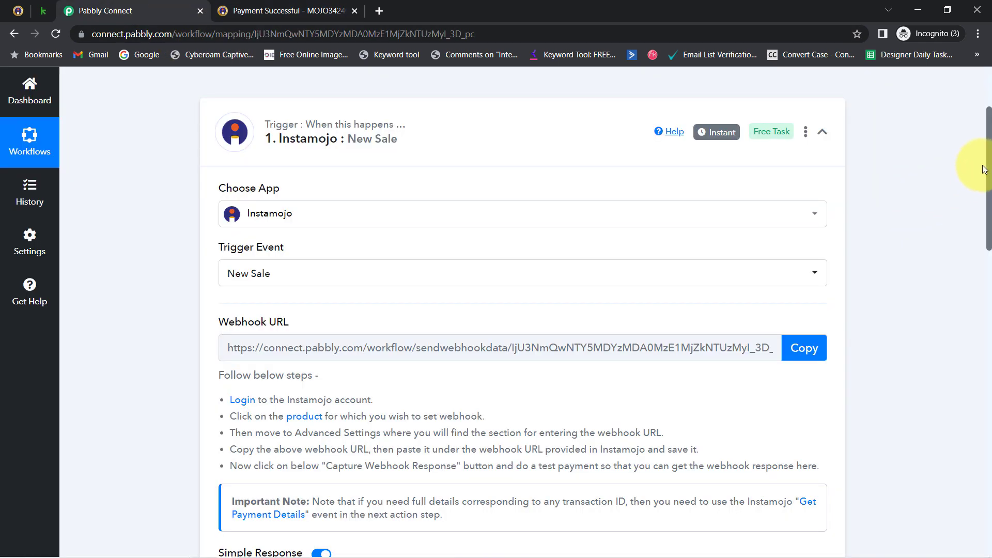
{"action": "left_click_drag", "start_coordinate": [988, 165], "coordinate": [989, 288]}
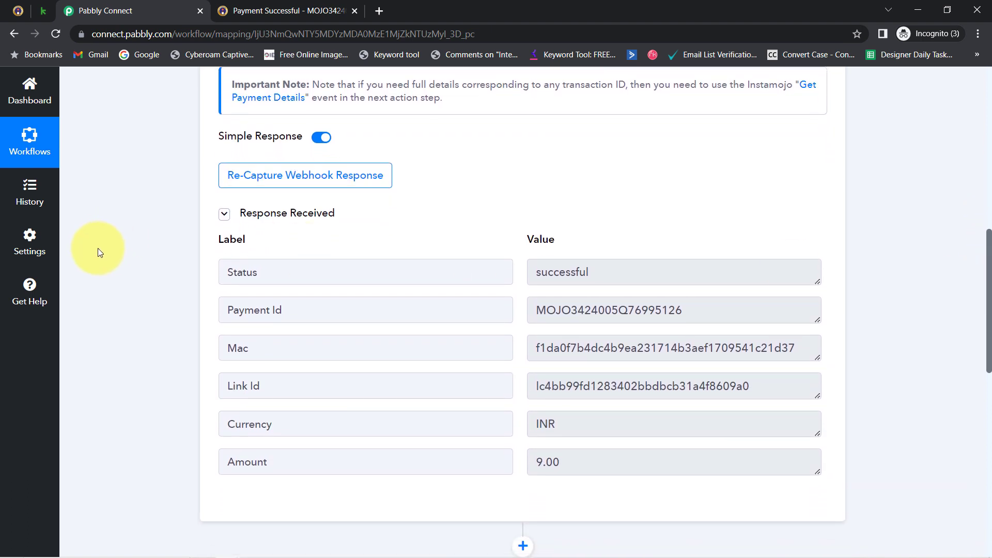
{"action": "left_click_drag", "start_coordinate": [576, 272], "coordinate": [555, 275]}
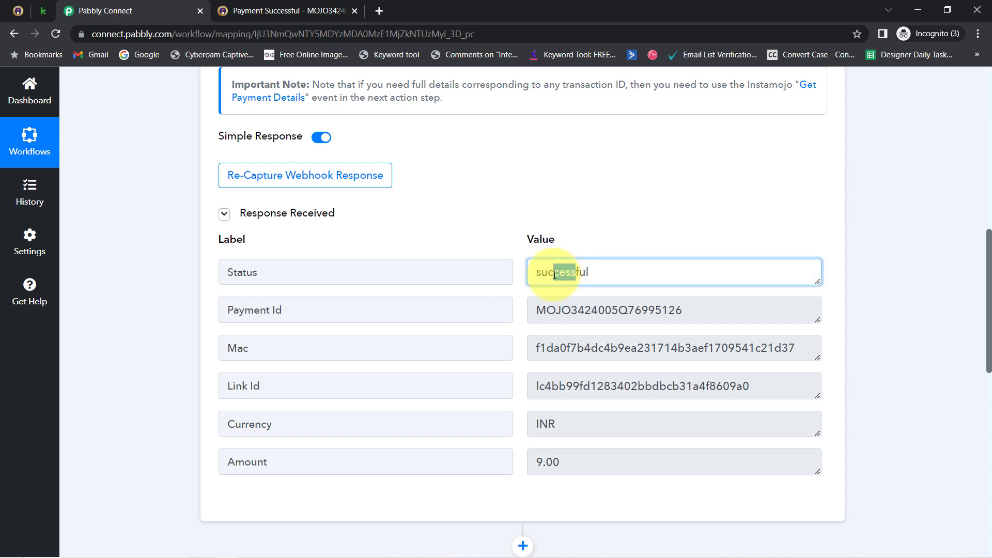
{"action": "left_click_drag", "start_coordinate": [655, 310], "coordinate": [561, 349]}
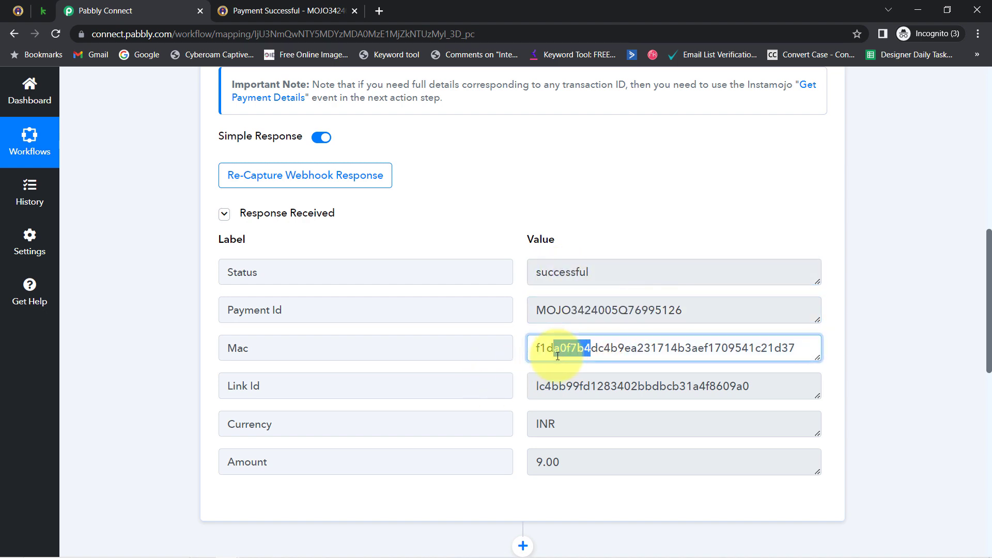
{"action": "left_click_drag", "start_coordinate": [692, 387], "coordinate": [626, 391]}
{"action": "left_click", "coordinate": [600, 425]}
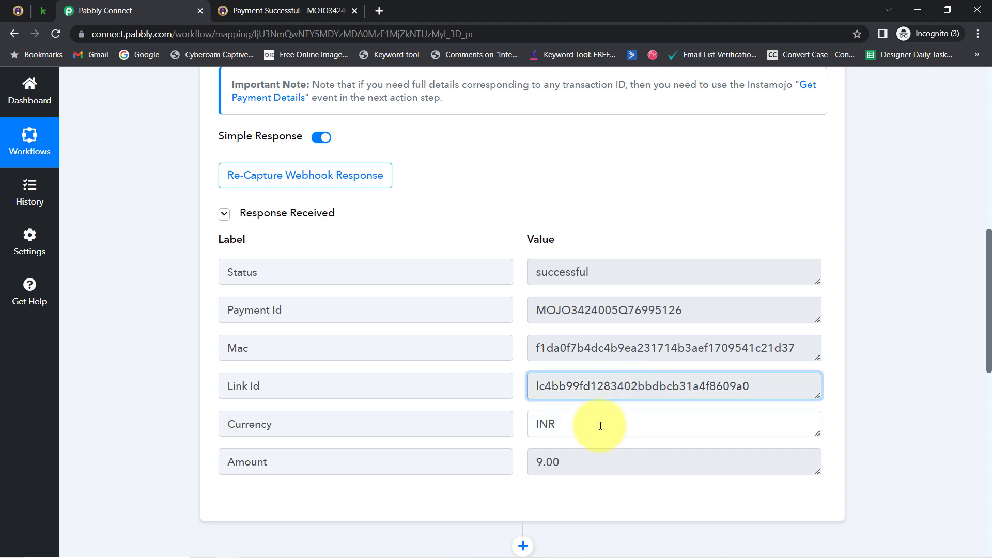
{"action": "left_click_drag", "start_coordinate": [574, 463], "coordinate": [532, 471]}
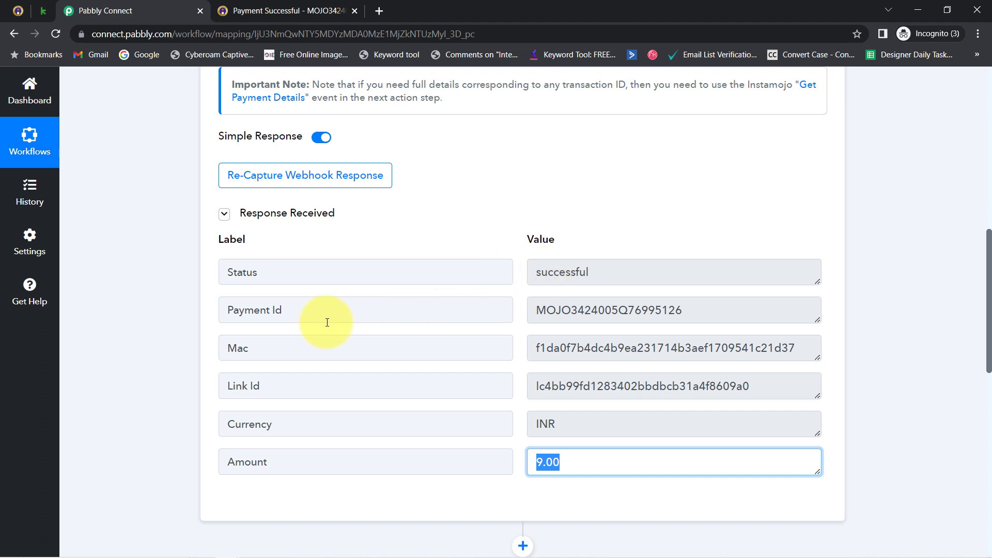
{"action": "left_click_drag", "start_coordinate": [326, 322], "coordinate": [239, 310]}
{"action": "scroll", "coordinate": [985, 319], "scroll_direction": "up", "scroll_amount": 2}
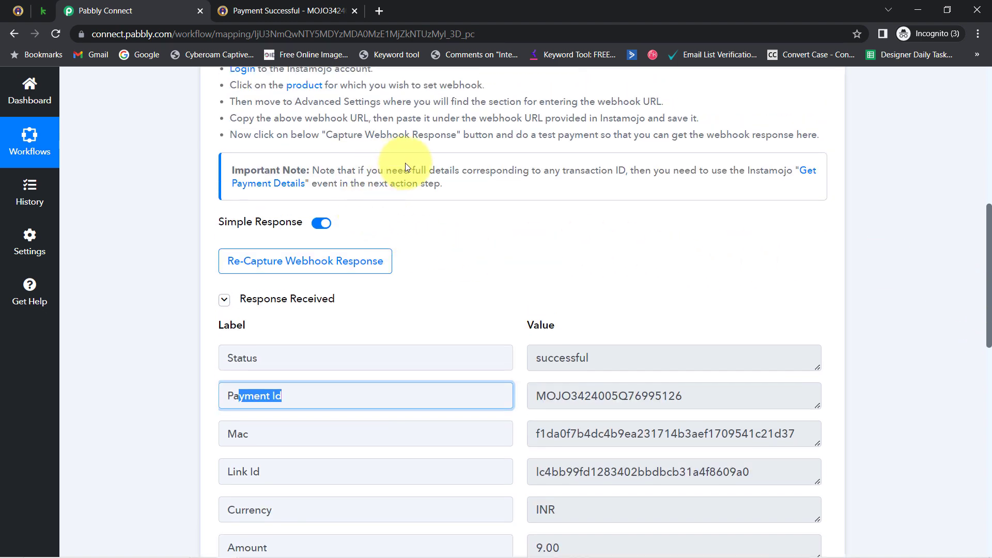
{"action": "left_click_drag", "start_coordinate": [397, 171], "coordinate": [616, 170]}
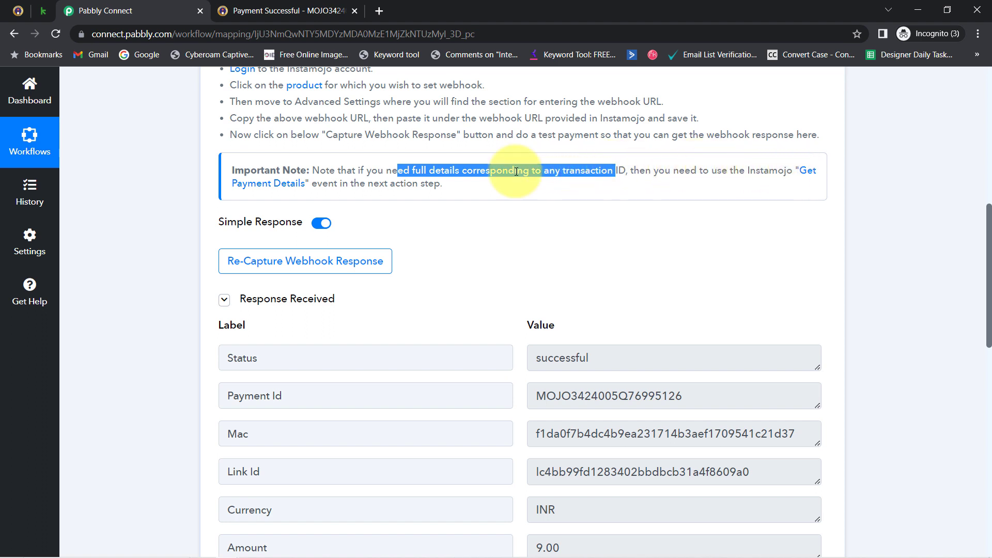
{"action": "left_click_drag", "start_coordinate": [323, 184], "coordinate": [412, 183]}
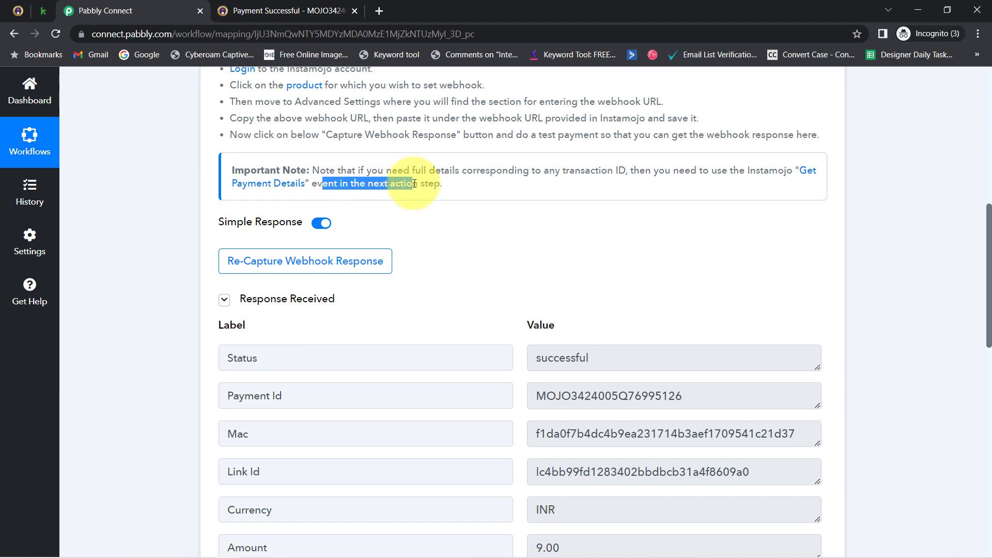
- Insert an Instamojo action with the Get Payment Details event between the trigger and the Keap action
{"action": "left_click_drag", "start_coordinate": [989, 240], "coordinate": [988, 378]}
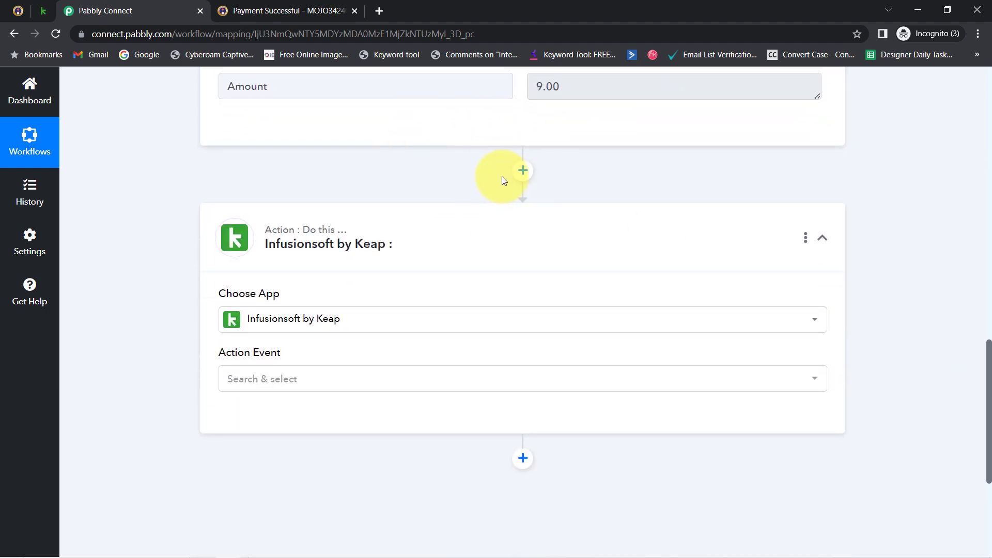
{"action": "left_click", "coordinate": [522, 171]}
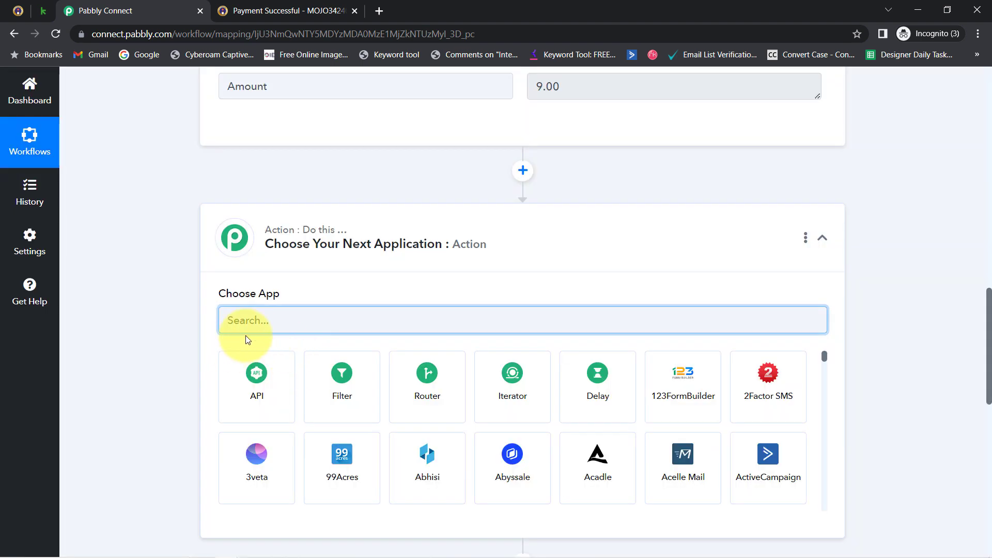
{"action": "type", "text": "inst"}
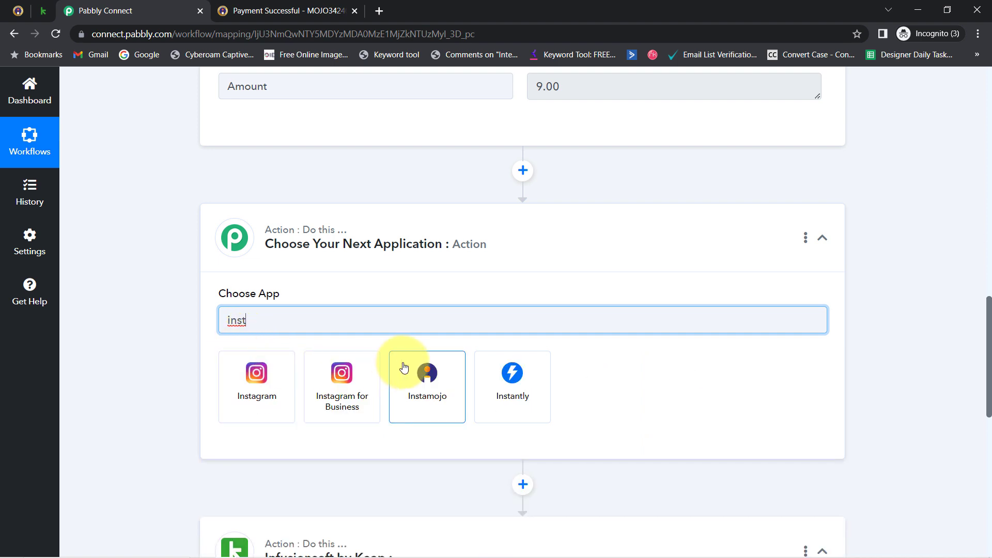
{"action": "left_click", "coordinate": [404, 367]}
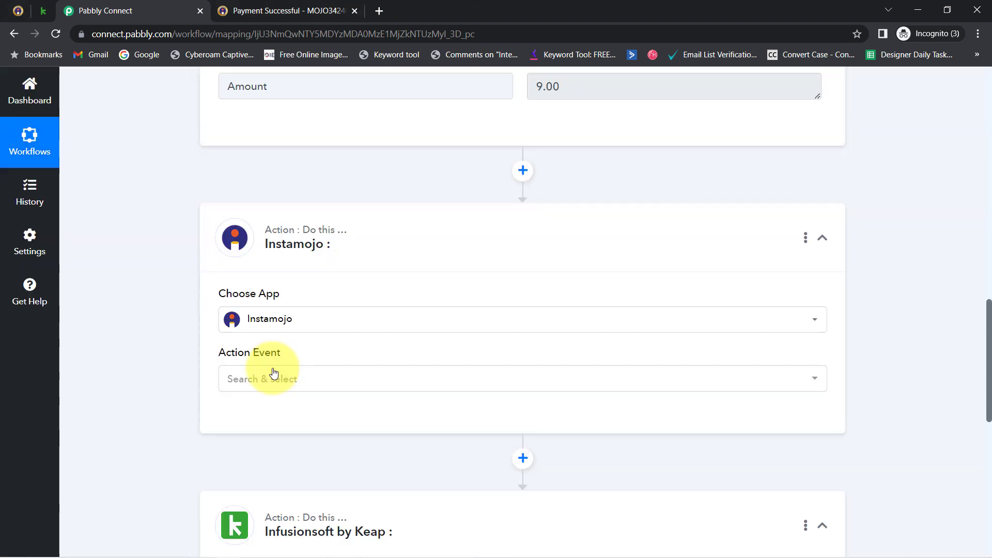
{"action": "left_click", "coordinate": [265, 378]}
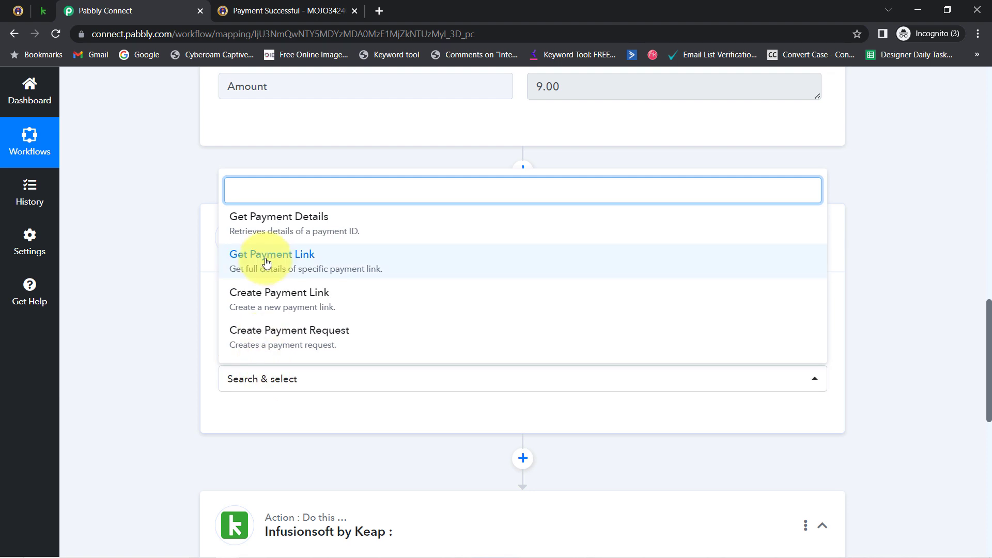
{"action": "left_click", "coordinate": [263, 223]}
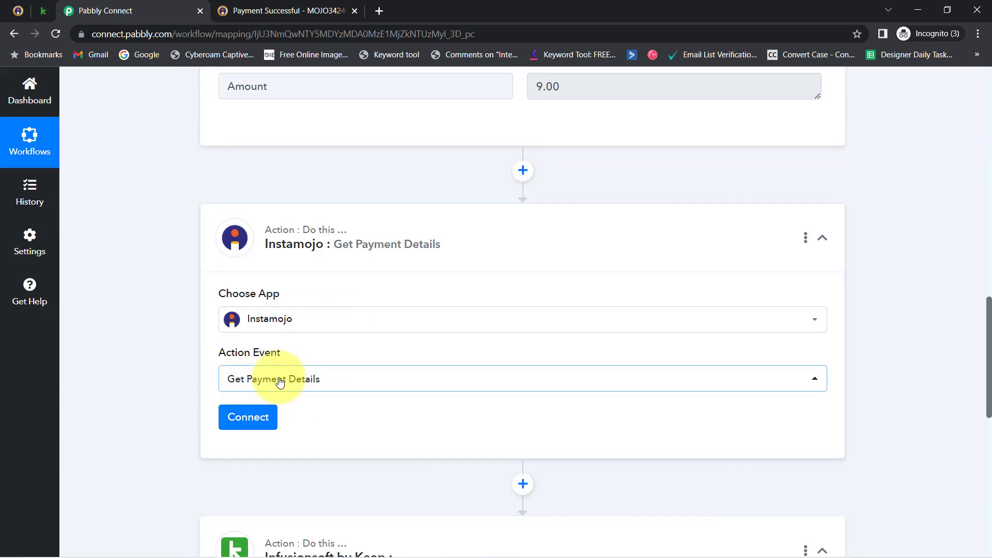
- Start adding a new Instamojo connection for the action and open the linked API & Plugins page in a new browser tab
{"action": "left_click", "coordinate": [245, 416]}
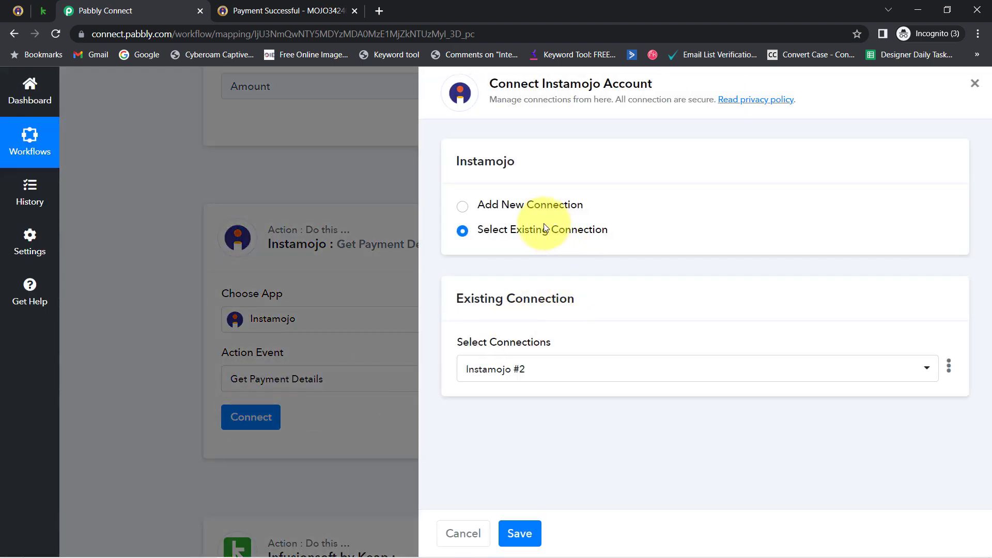
{"action": "left_click", "coordinate": [520, 206]}
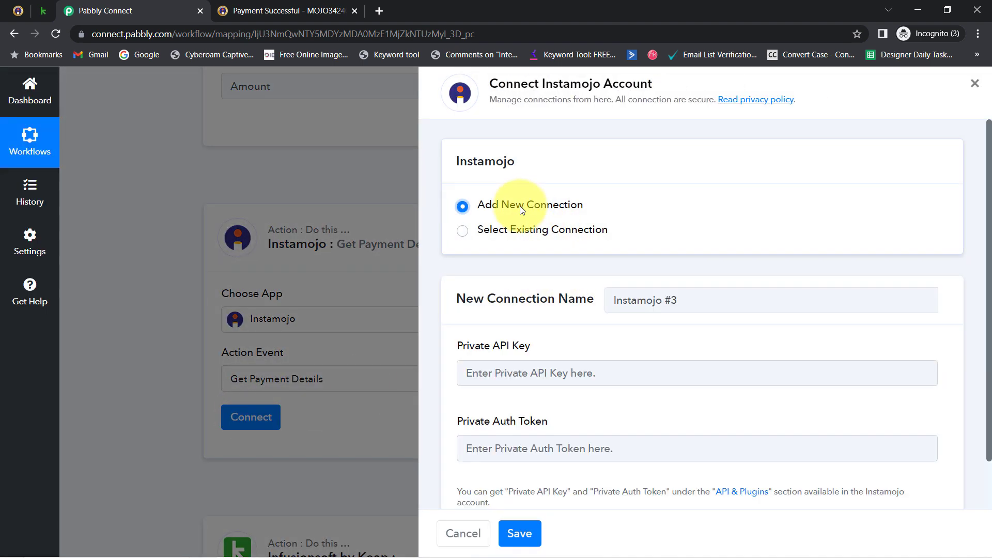
{"action": "left_click_drag", "start_coordinate": [988, 267], "coordinate": [991, 322]}
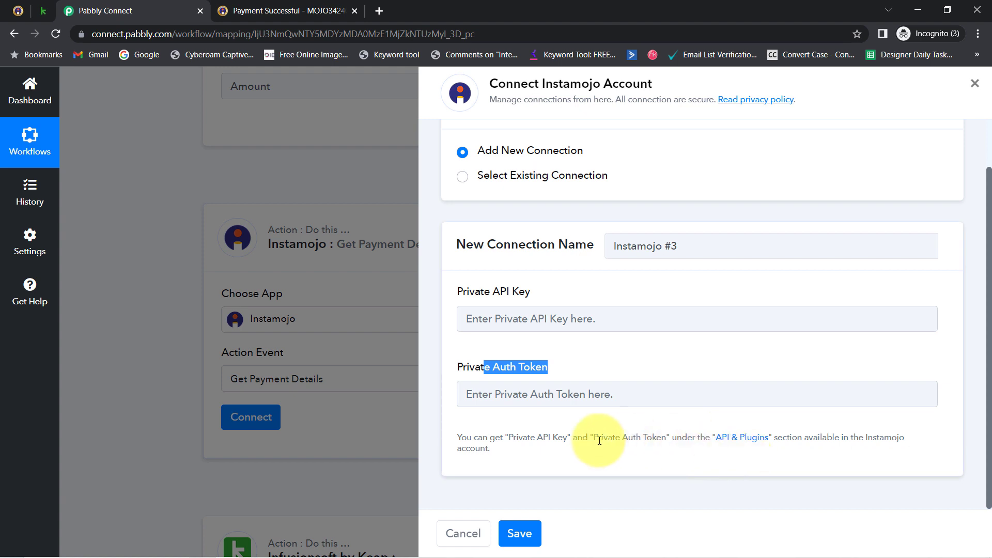
{"action": "triple_click", "coordinate": [506, 440]}
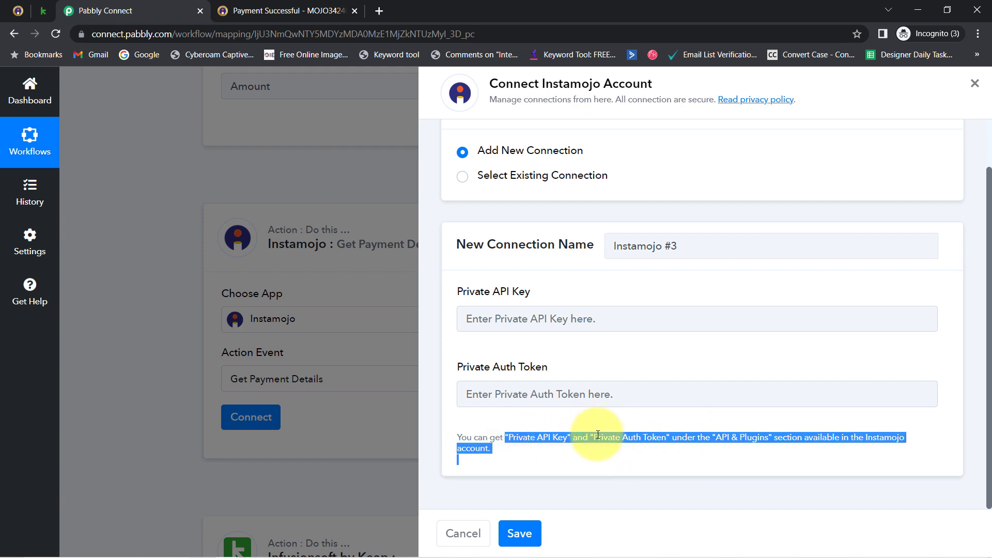
{"action": "left_click", "coordinate": [700, 447]}
{"action": "right_click", "coordinate": [731, 444]}
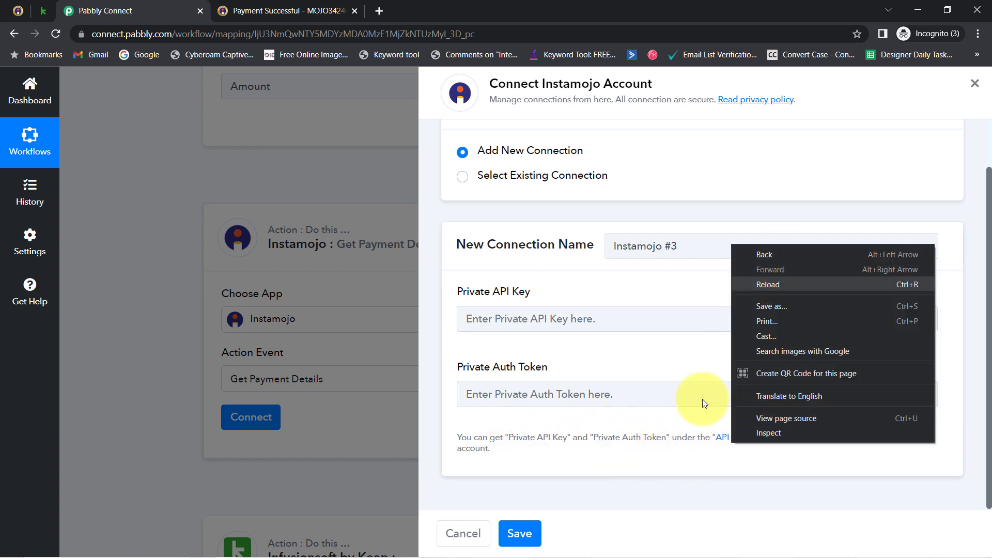
{"action": "left_click", "coordinate": [687, 438]}
{"action": "right_click", "coordinate": [723, 438]}
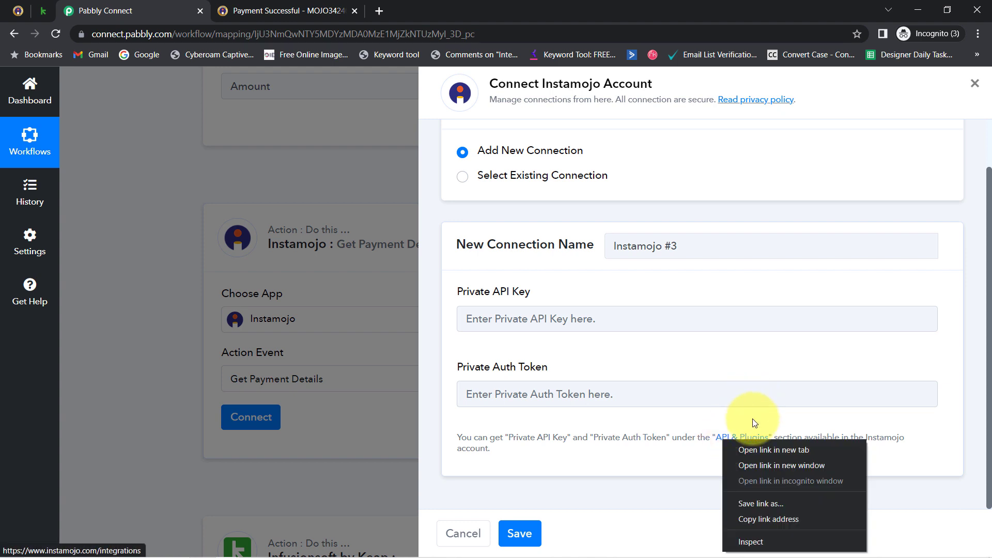
{"action": "left_click", "coordinate": [758, 451]}
{"action": "left_click", "coordinate": [321, 6]}
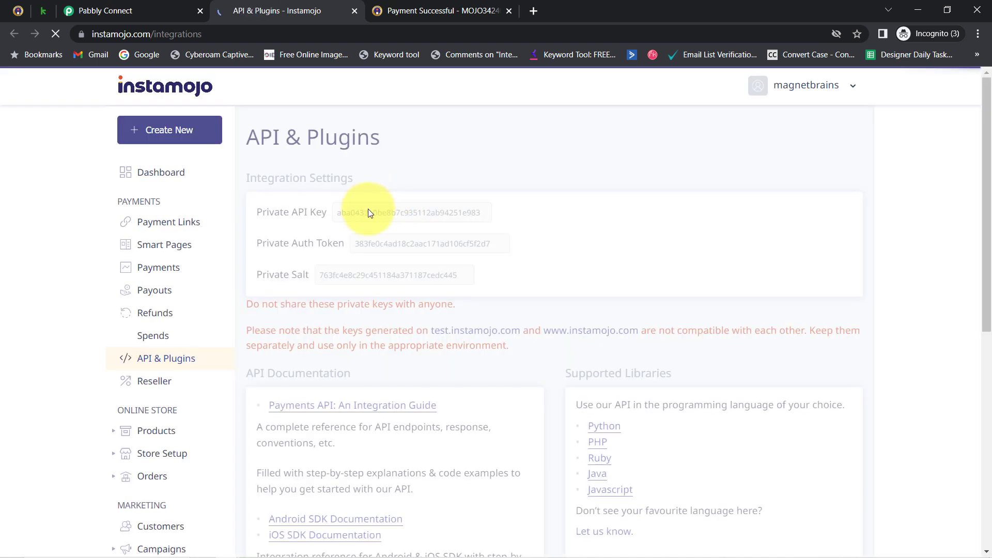
- Copy the private API key from Instamojo and paste it into the Private API Key field of the new Pabbly Connect connection
{"action": "double_click", "coordinate": [368, 212]}
{"action": "left_click", "coordinate": [132, 10]}
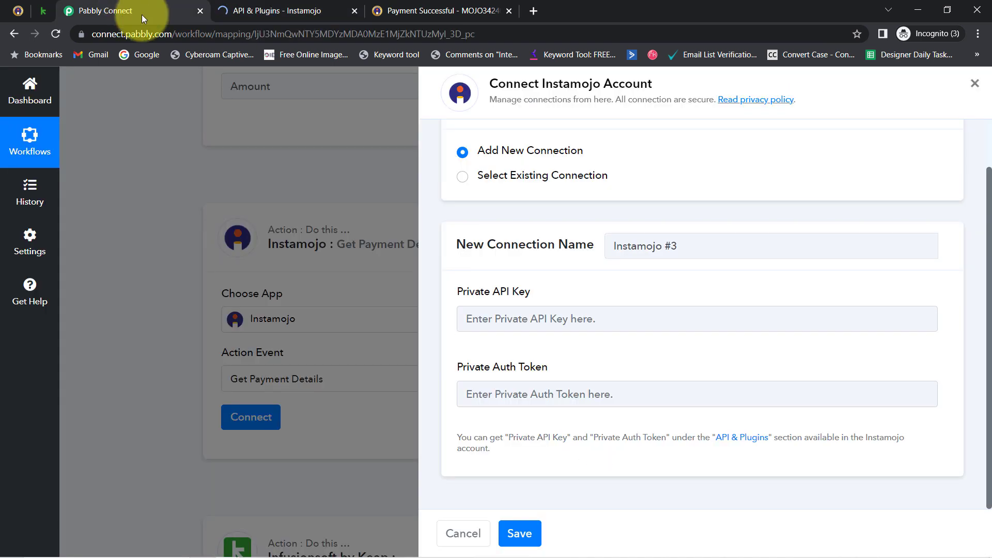
{"action": "left_click", "coordinate": [517, 319]}
{"action": "key", "text": "ctrl+v"}
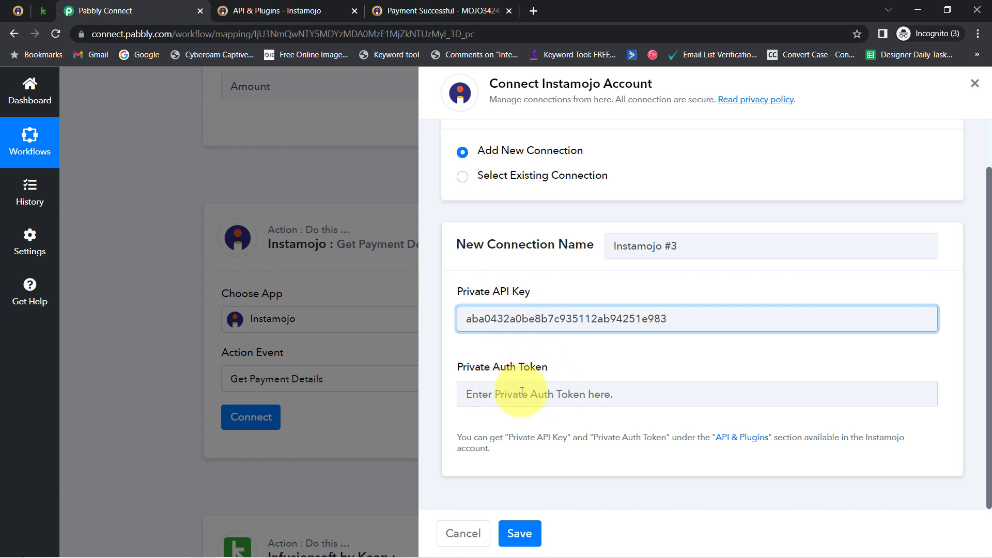
- Copy the private auth token from Instamojo into the Private Auth Token field in Pabbly Connect and save the new connection
{"action": "left_click", "coordinate": [249, 6]}
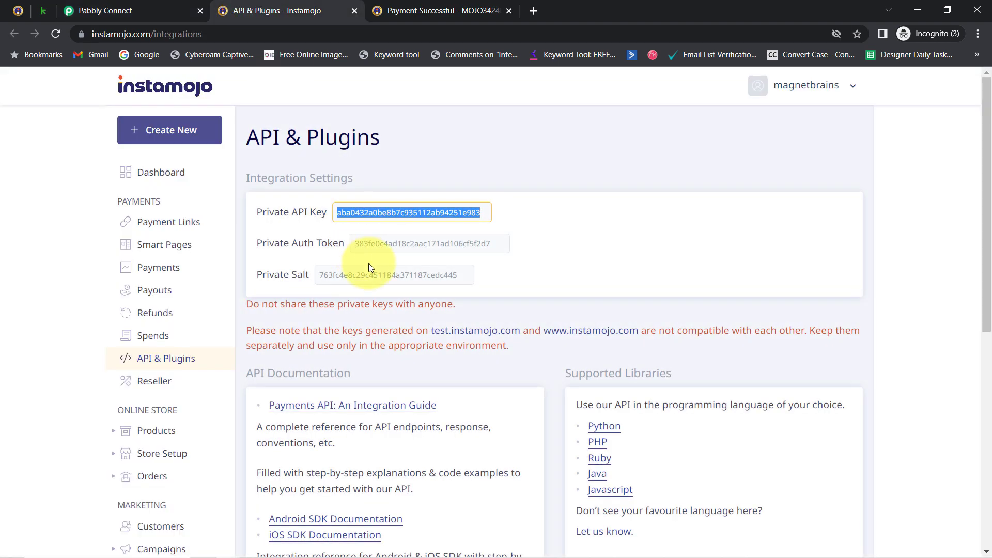
{"action": "double_click", "coordinate": [406, 244]}
{"action": "left_click", "coordinate": [166, 10]}
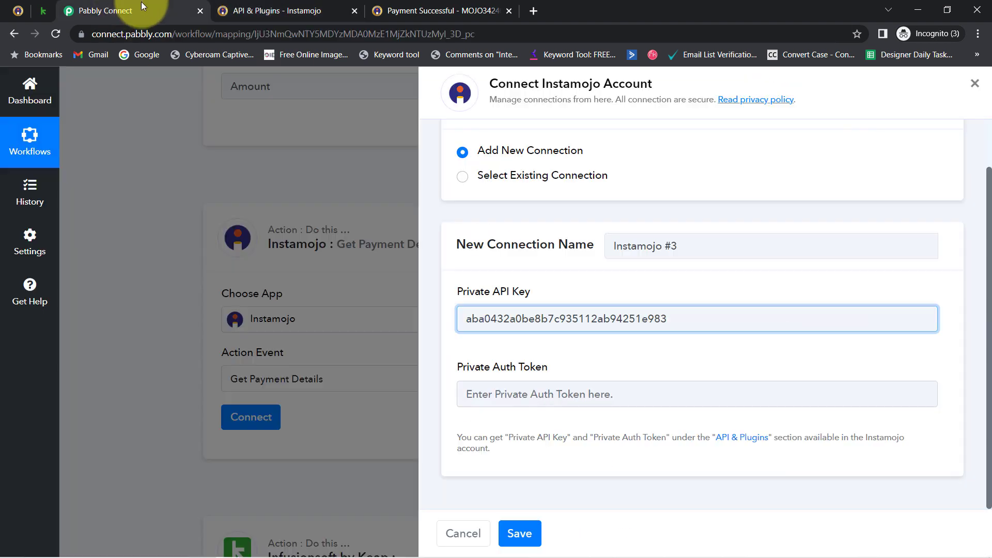
{"action": "left_click", "coordinate": [497, 392]}
{"action": "key", "text": "ctrl+v"}
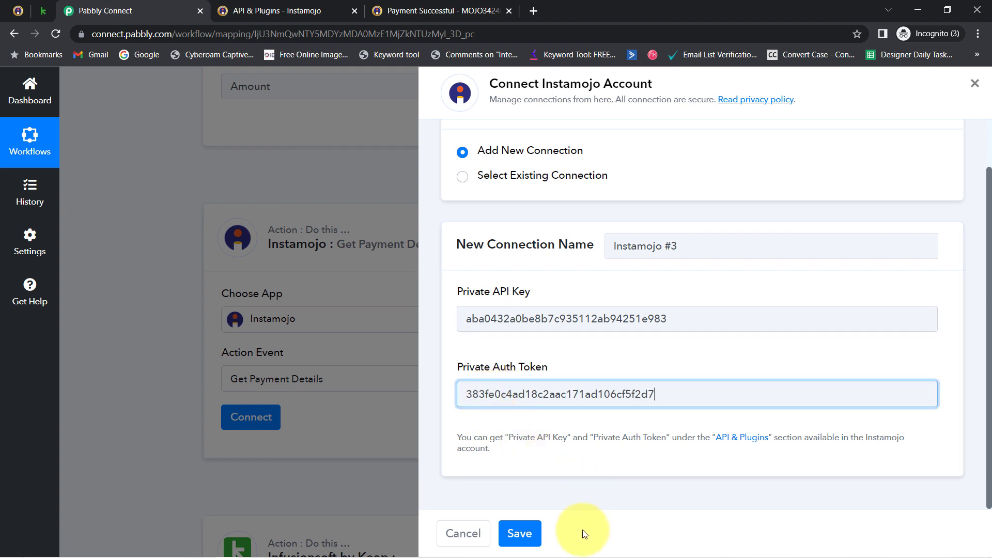
{"action": "left_click", "coordinate": [522, 535]}
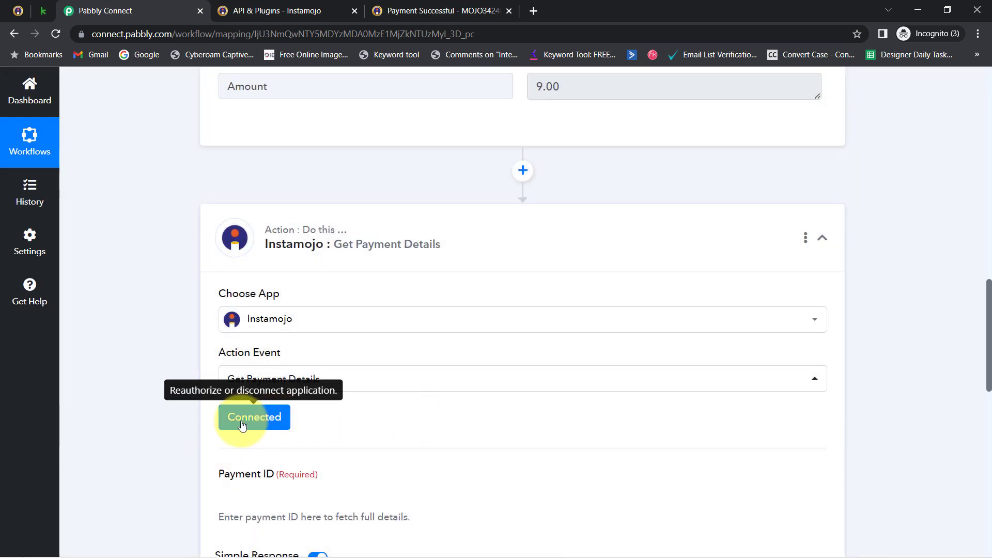
- Map the Payment Id from the Instamojo New Sale trigger into the Payment ID field of the Get Payment Details action
{"action": "left_click_drag", "start_coordinate": [989, 329], "coordinate": [990, 385]}
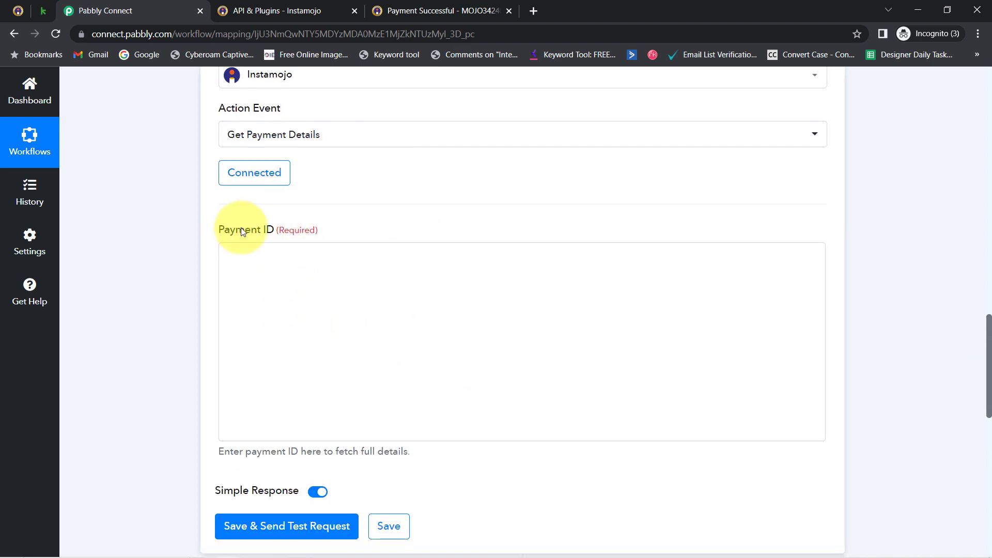
{"action": "left_click_drag", "start_coordinate": [231, 230], "coordinate": [326, 235]}
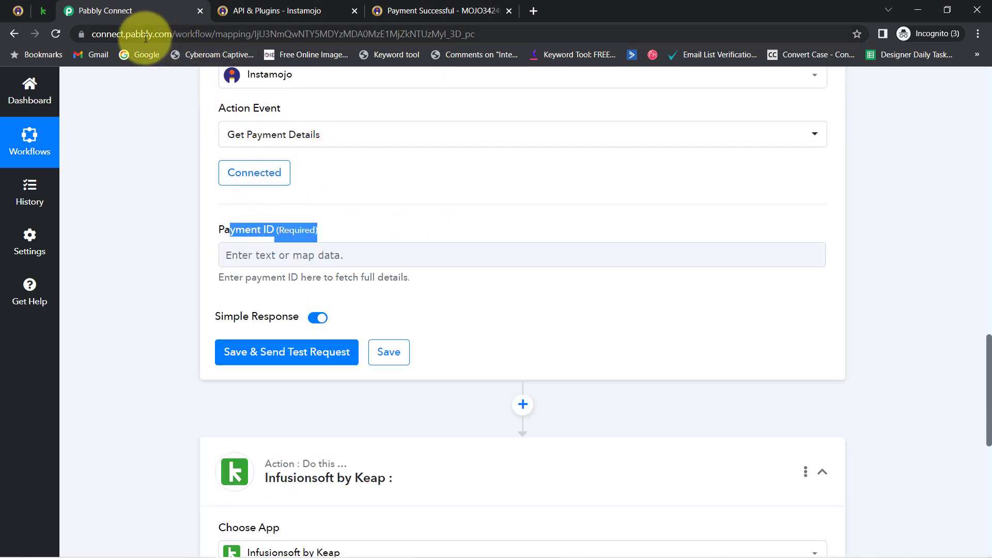
{"action": "left_click", "coordinate": [208, 236]}
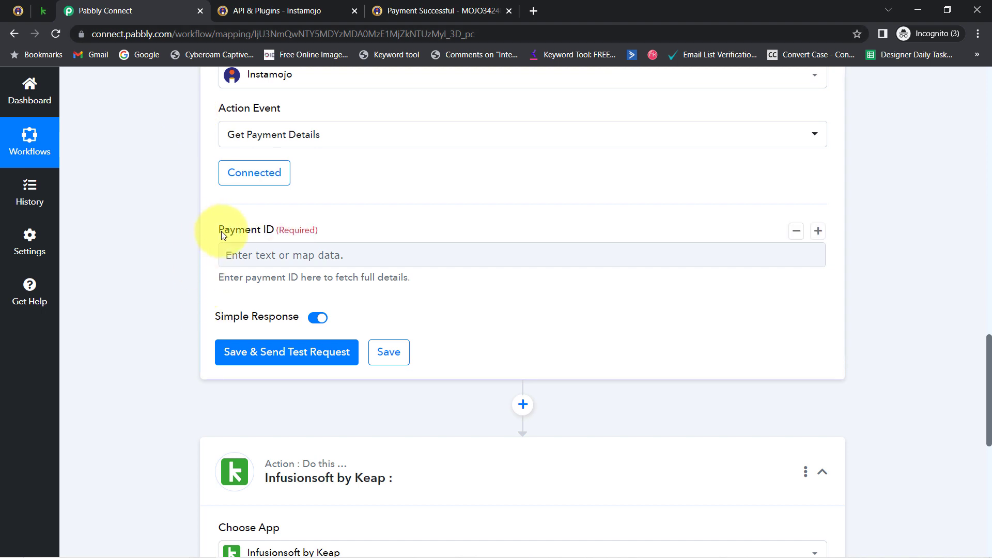
{"action": "left_click_drag", "start_coordinate": [219, 233], "coordinate": [284, 236]}
{"action": "scroll", "coordinate": [990, 387], "scroll_direction": "up", "scroll_amount": 10}
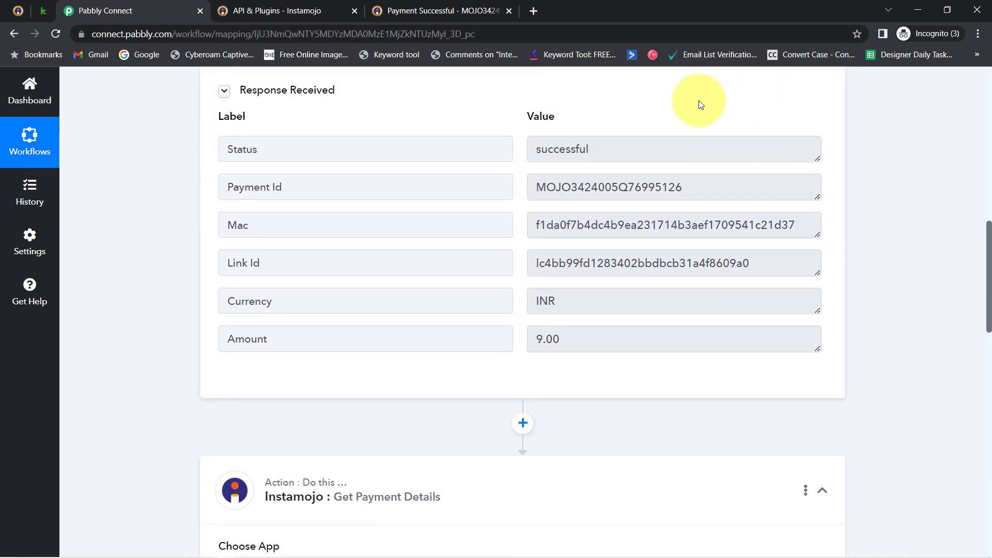
{"action": "left_click_drag", "start_coordinate": [571, 187], "coordinate": [651, 184]}
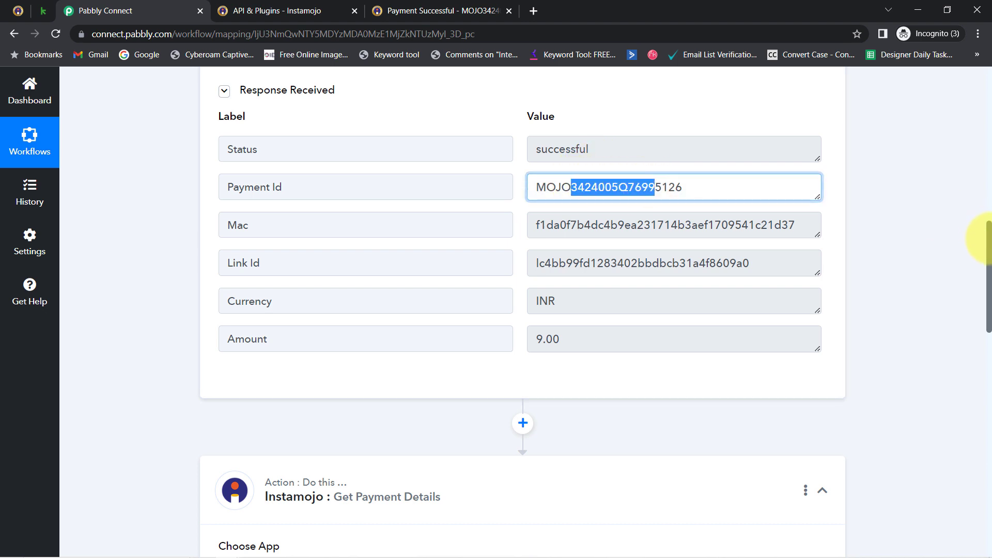
{"action": "left_click_drag", "start_coordinate": [990, 241], "coordinate": [982, 354]}
{"action": "left_click", "coordinate": [258, 259]}
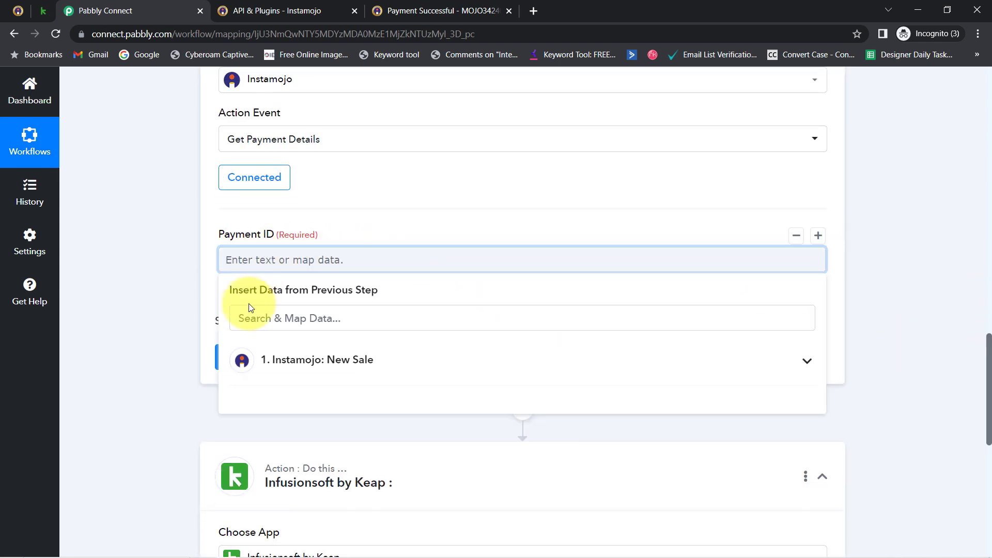
{"action": "left_click", "coordinate": [288, 360]}
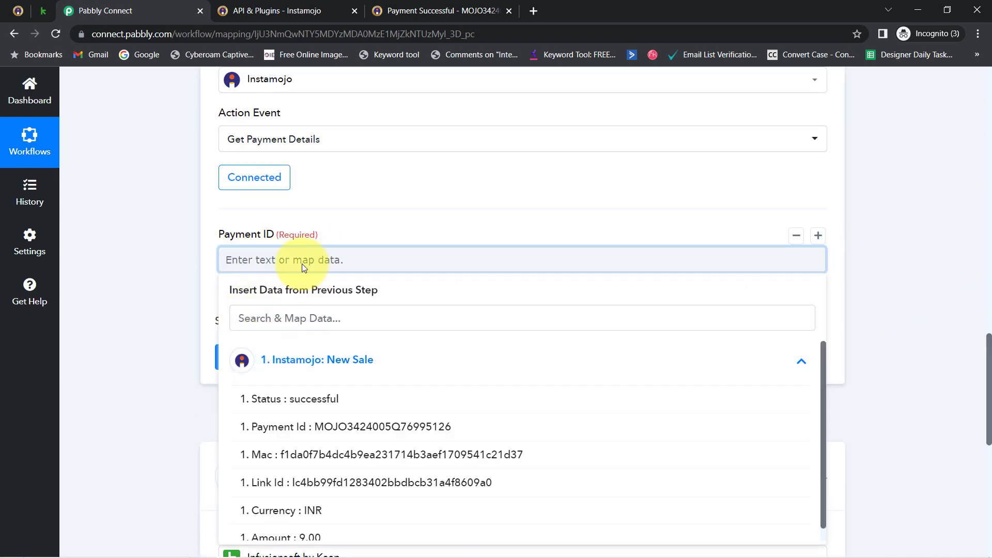
{"action": "left_click", "coordinate": [305, 427]}
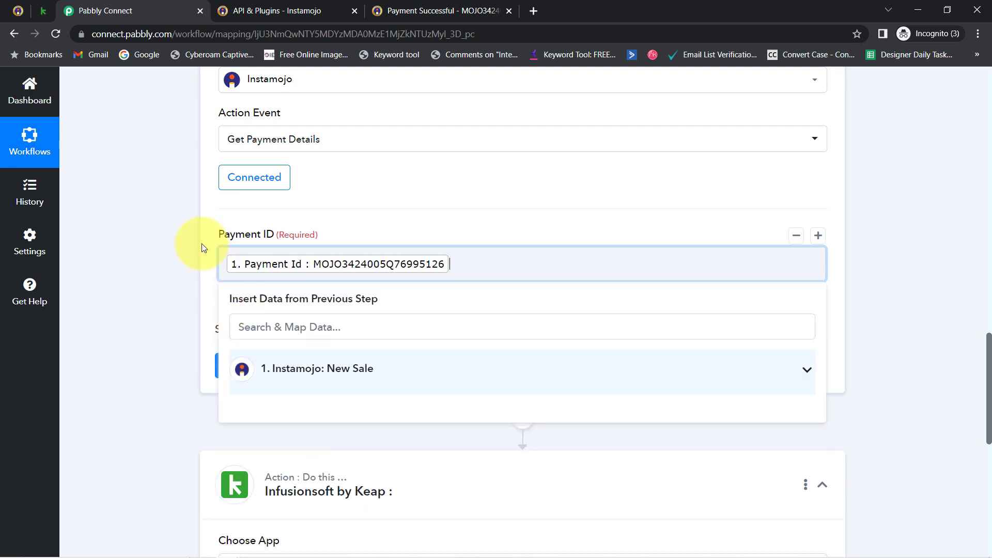
{"action": "left_click", "coordinate": [172, 237]}
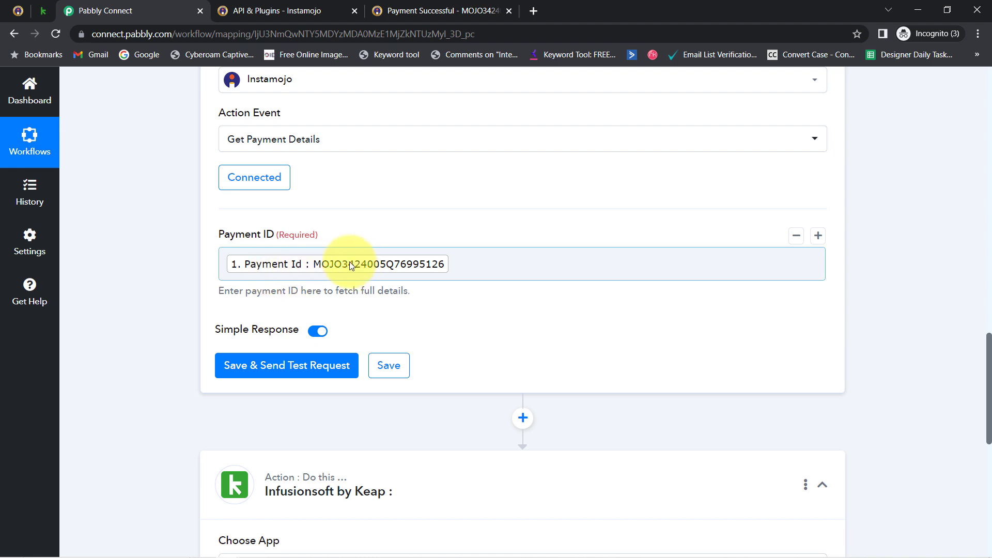
- Save the Get Payment Details action with a test request and examine the buyer name, phone and email in its response
{"action": "left_click_drag", "start_coordinate": [218, 234], "coordinate": [280, 238]}
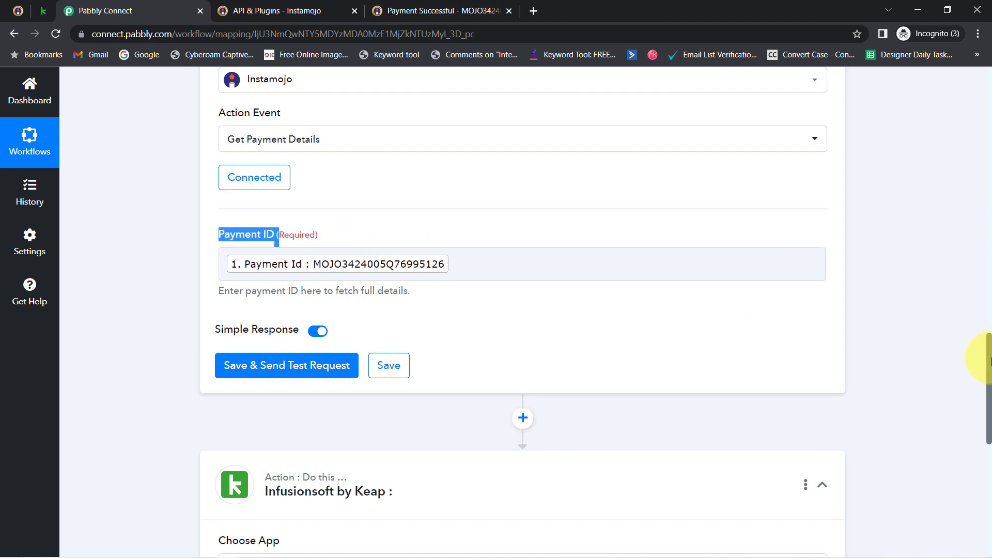
{"action": "scroll", "coordinate": [990, 360], "scroll_direction": "down", "scroll_amount": 2}
{"action": "left_click", "coordinate": [272, 247]}
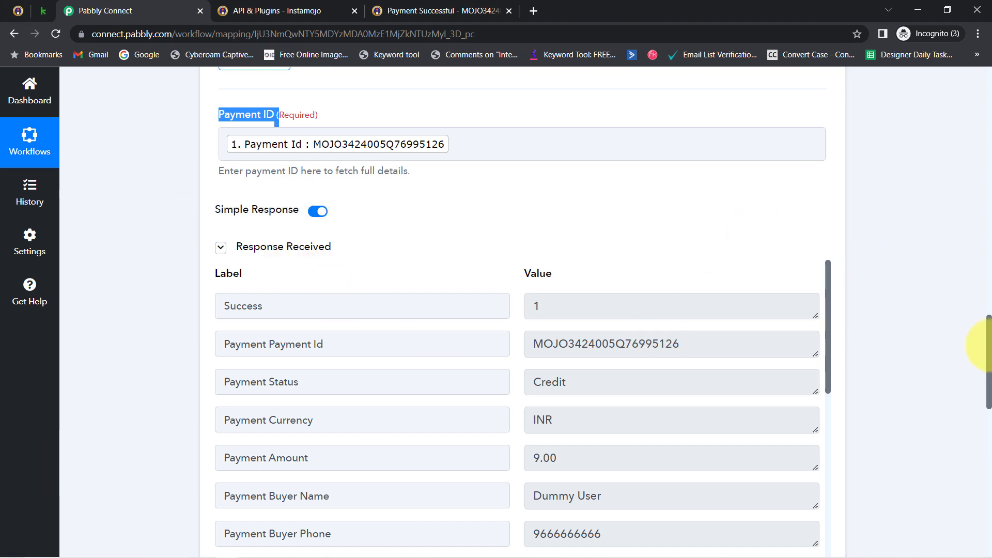
{"action": "left_click_drag", "start_coordinate": [989, 345], "coordinate": [988, 370]}
{"action": "left_click_drag", "start_coordinate": [828, 215], "coordinate": [836, 279]}
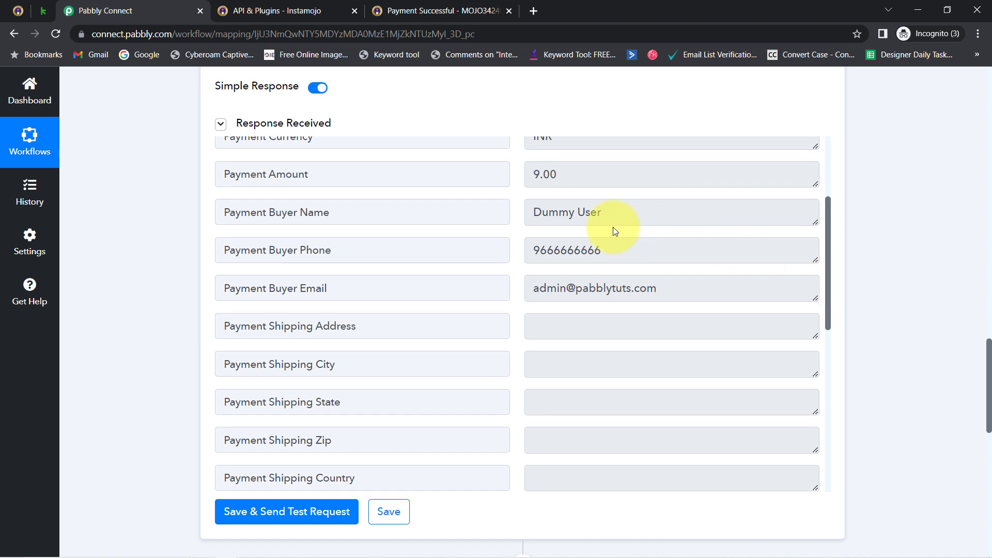
{"action": "left_click_drag", "start_coordinate": [595, 217], "coordinate": [549, 214]}
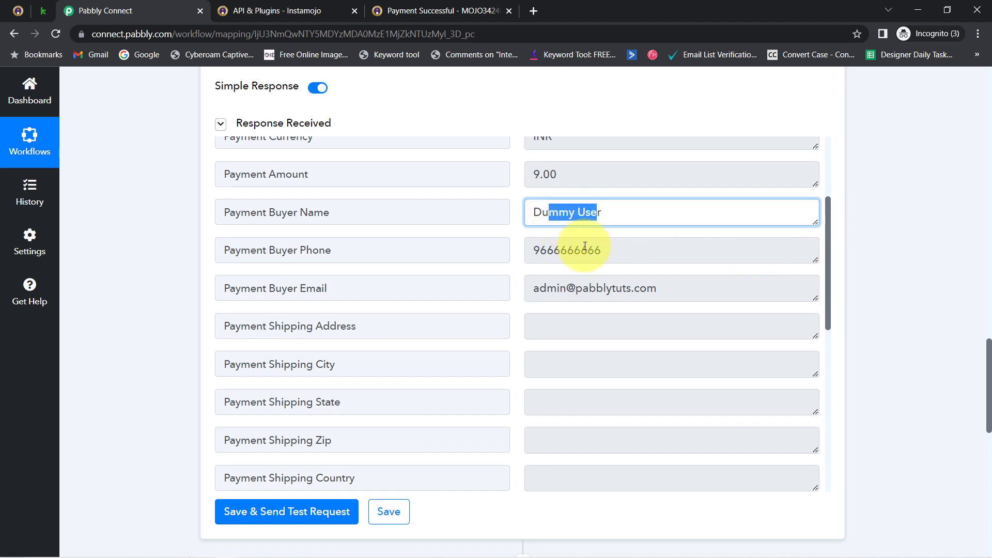
{"action": "left_click_drag", "start_coordinate": [589, 251], "coordinate": [532, 250]}
{"action": "left_click_drag", "start_coordinate": [630, 288], "coordinate": [575, 290]}
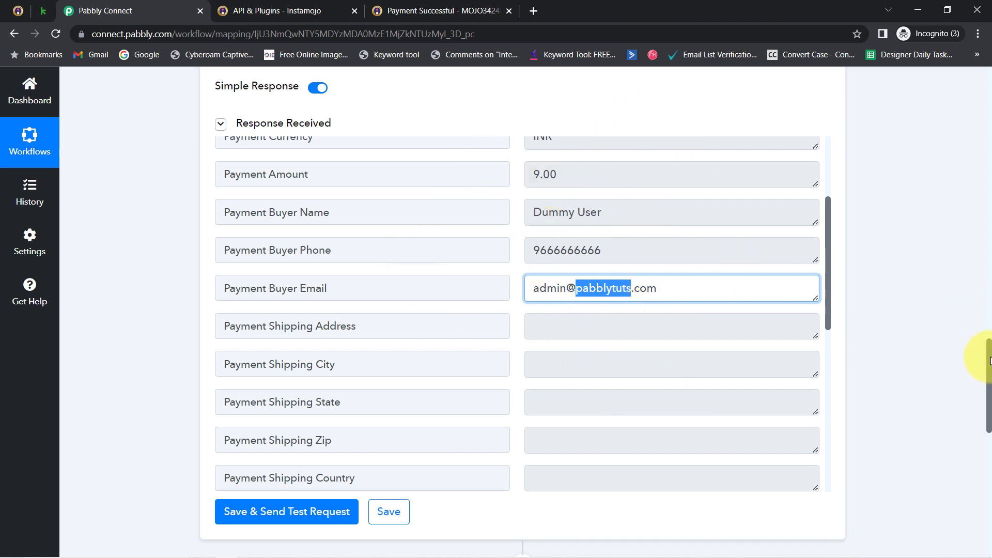
{"action": "left_click_drag", "start_coordinate": [990, 360], "coordinate": [975, 332]}
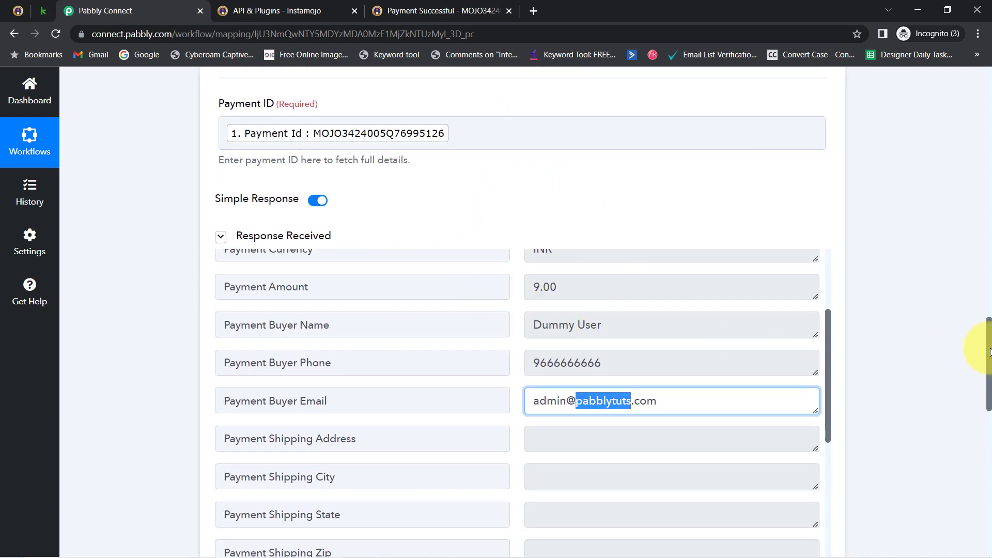
- Set the action event of the Infusionsoft by Keap step to Create/Update Contact
{"action": "left_click_drag", "start_coordinate": [989, 351], "coordinate": [990, 478]}
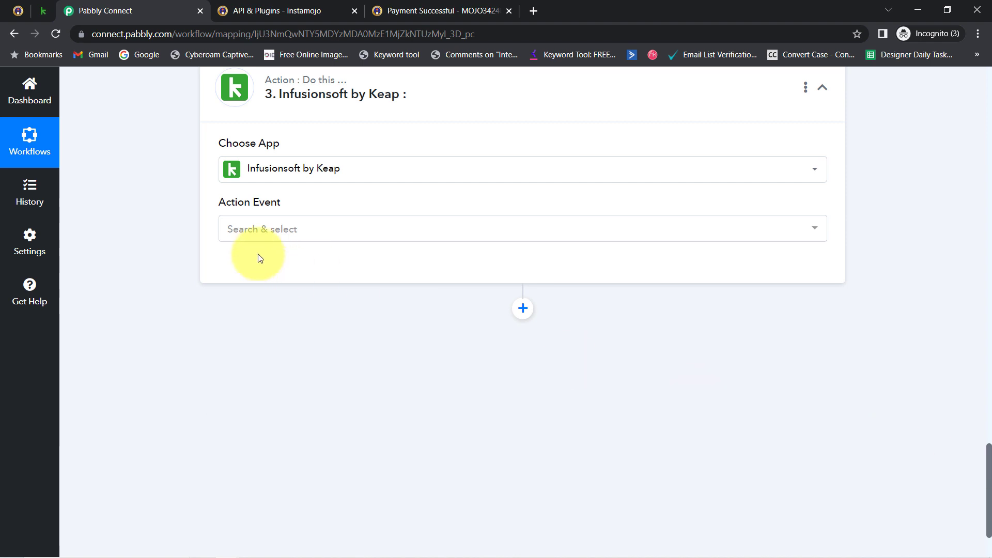
{"action": "left_click", "coordinate": [245, 237]}
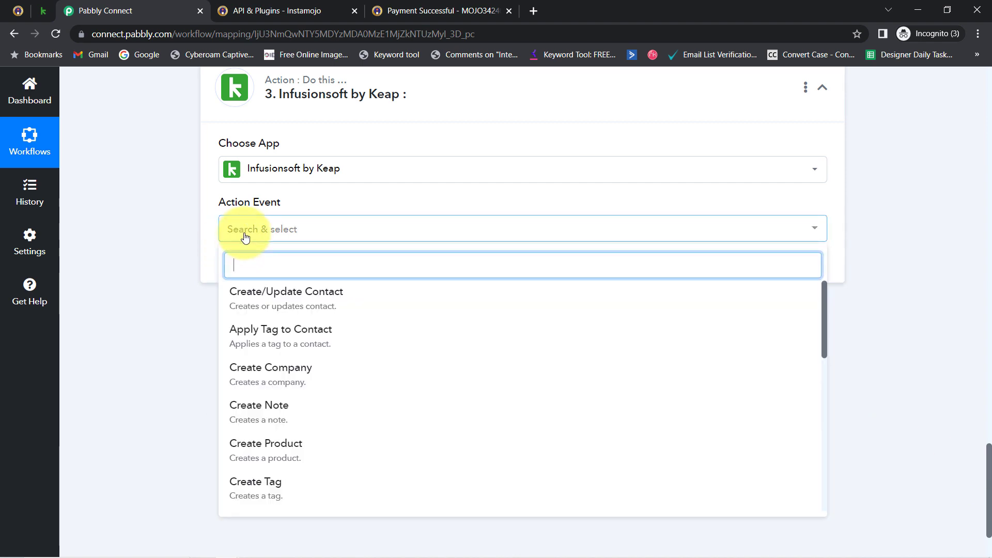
{"action": "left_click", "coordinate": [280, 308]}
- Connect the Infusionsoft by Keap action through a new connection, allowing Pabbly-Connect access to the Keap application
{"action": "scroll", "coordinate": [982, 414], "scroll_direction": "up", "scroll_amount": 9}
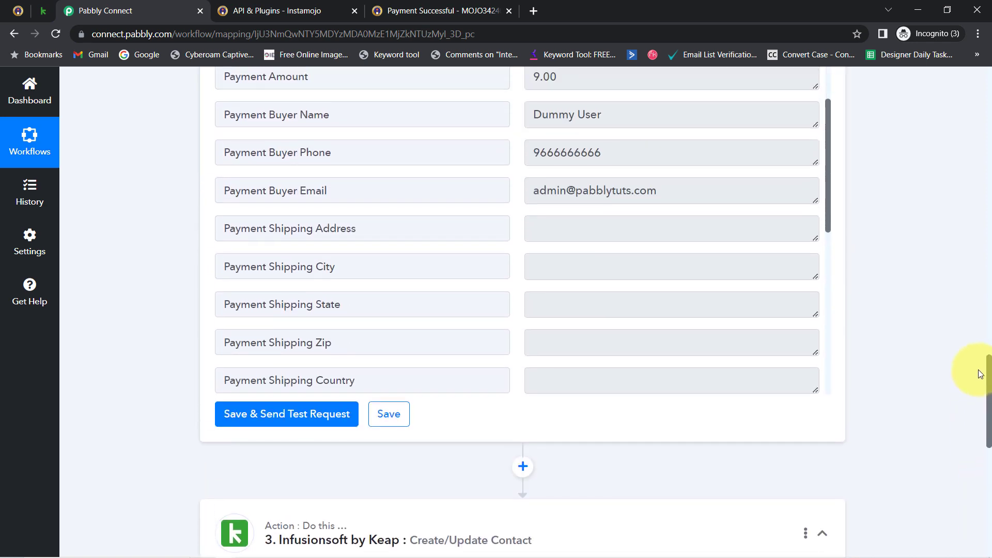
{"action": "left_click_drag", "start_coordinate": [980, 374], "coordinate": [985, 440]}
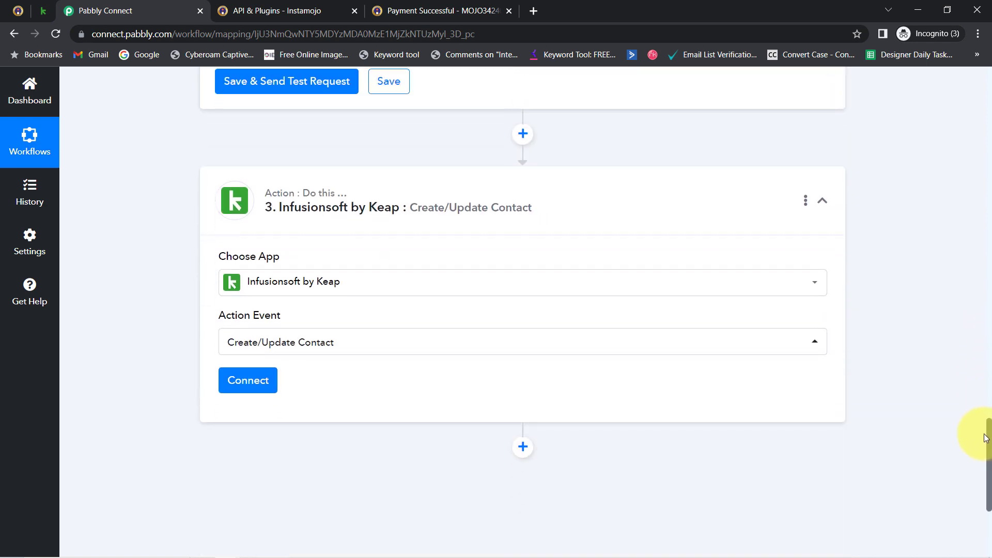
{"action": "left_click", "coordinate": [257, 387]}
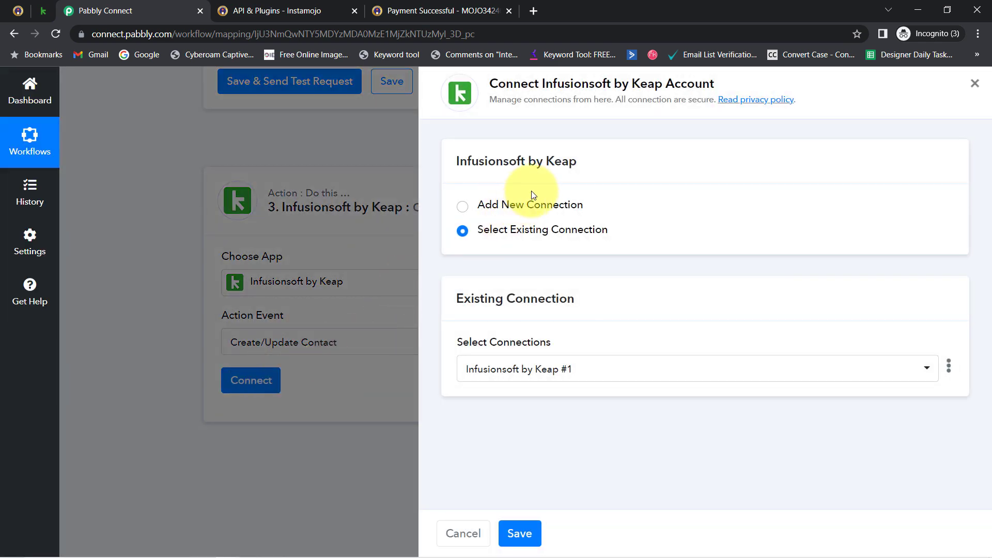
{"action": "left_click", "coordinate": [545, 206]}
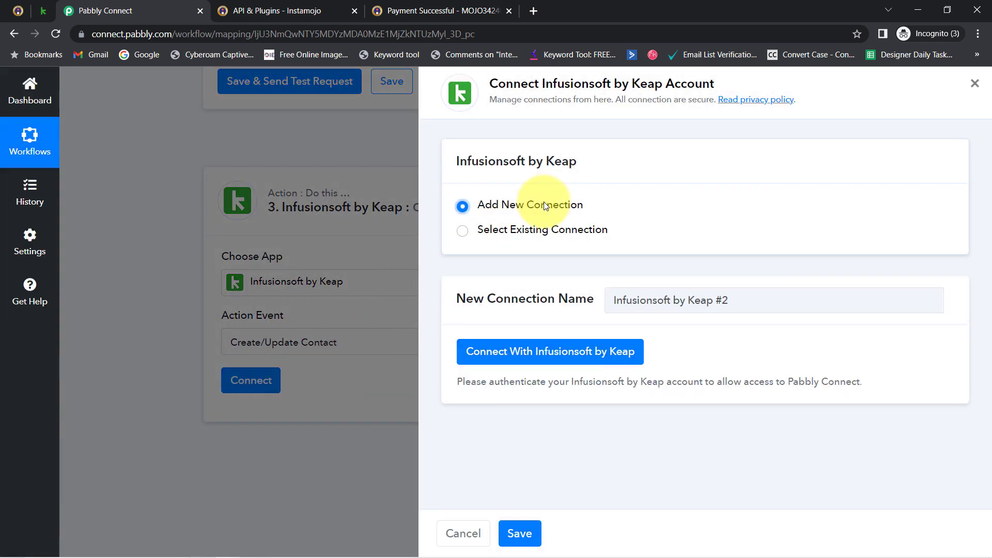
{"action": "left_click", "coordinate": [497, 355]}
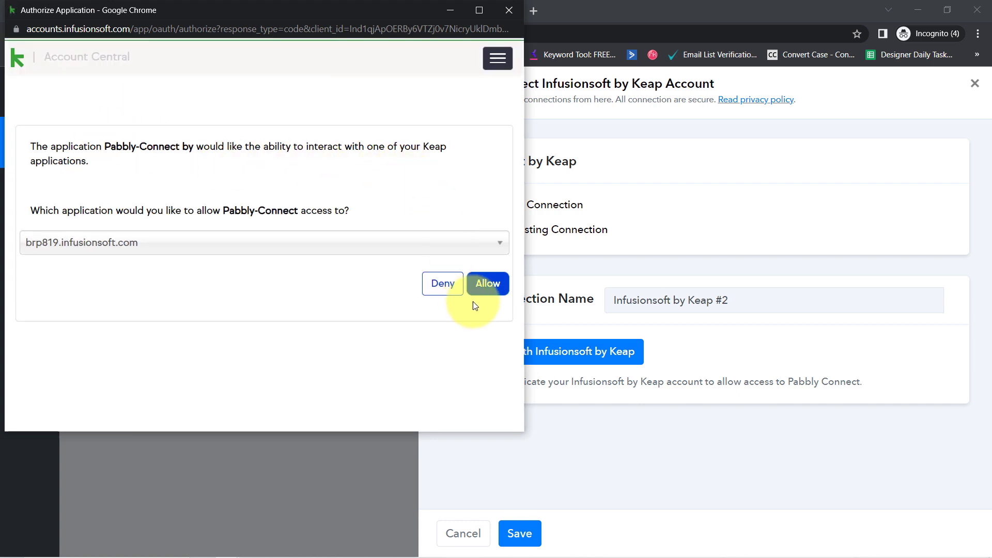
{"action": "left_click", "coordinate": [491, 289]}
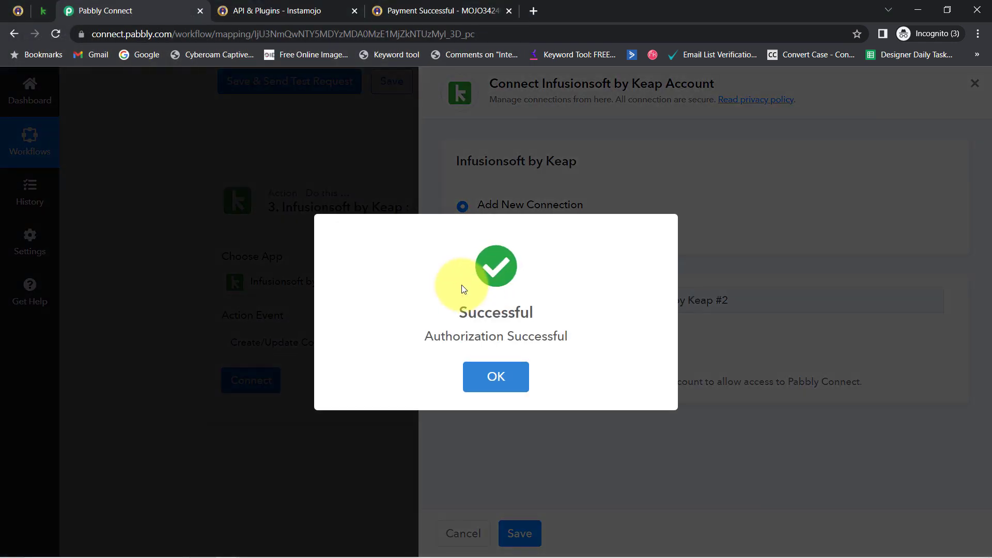
{"action": "left_click", "coordinate": [469, 361]}
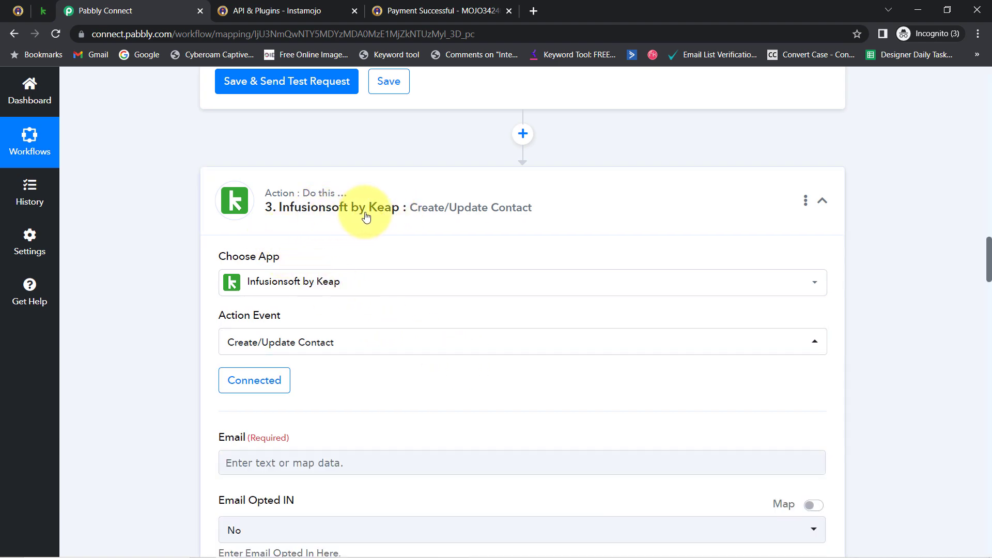
- Check the contact fields of the Keap action against the Keap dashboard and return to Pabbly Connect
{"action": "left_click_drag", "start_coordinate": [989, 253], "coordinate": [990, 281]}
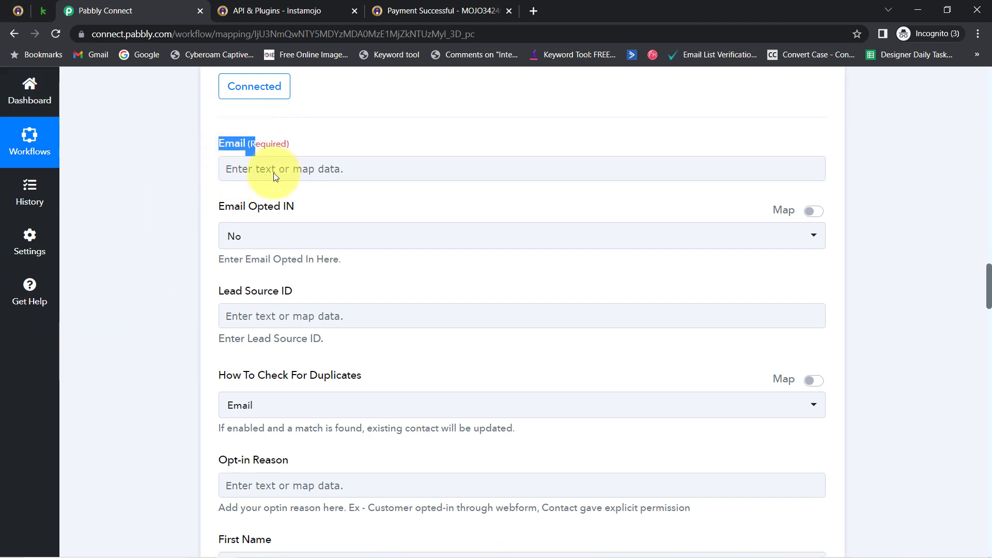
{"action": "left_click", "coordinate": [40, 4]}
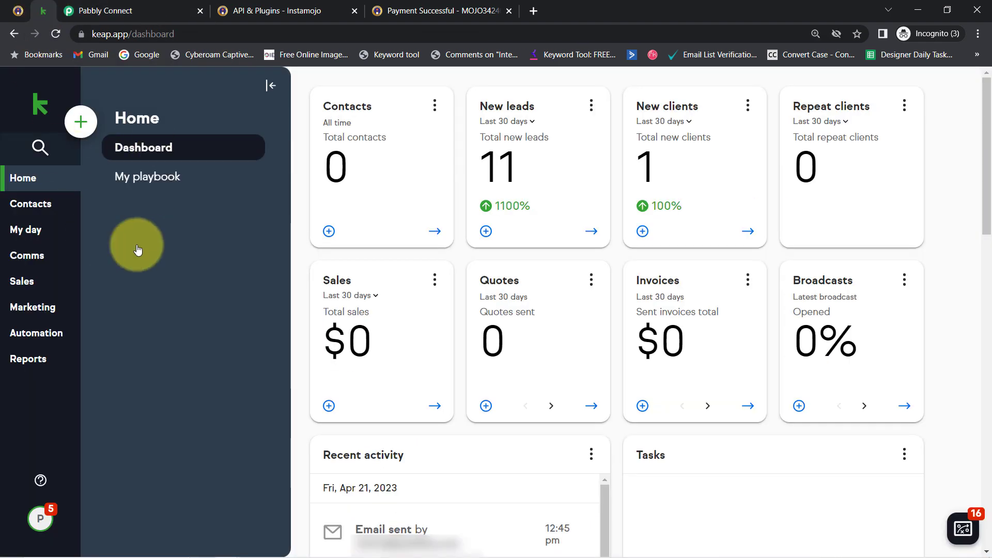
{"action": "left_click", "coordinate": [142, 7]}
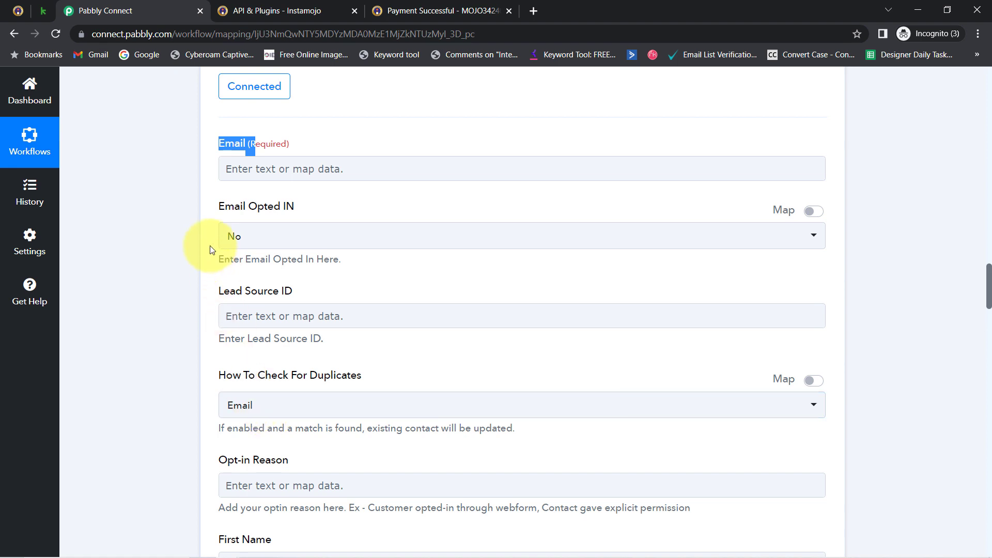
{"action": "left_click", "coordinate": [180, 193]}
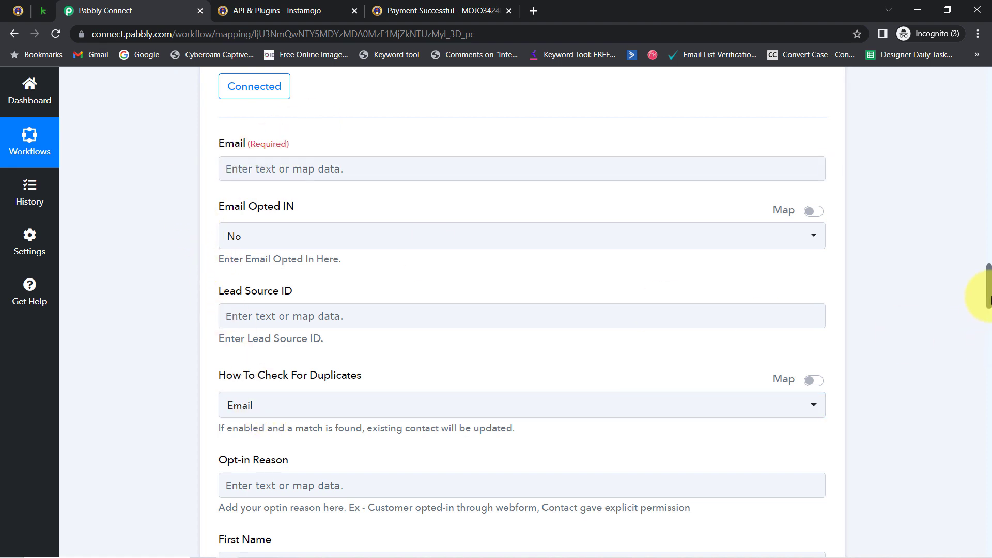
- Map the required Email field of the Keap action to the Payment Buyer Email from the second Instamojo step
{"action": "mouse_move", "coordinate": [989, 295]}
{"action": "left_mouse_down"}
{"action": "mouse_move", "coordinate": [974, 228]}
{"action": "mouse_move", "coordinate": [969, 297]}
{"action": "mouse_move", "coordinate": [986, 299]}
{"action": "left_mouse_up"}
{"action": "left_click", "coordinate": [271, 141]}
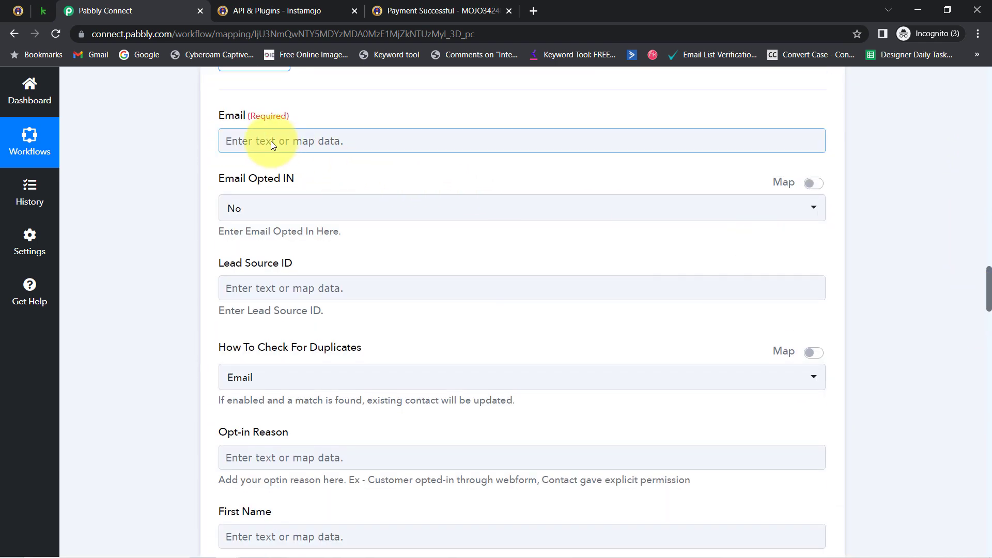
{"action": "left_click", "coordinate": [241, 143]}
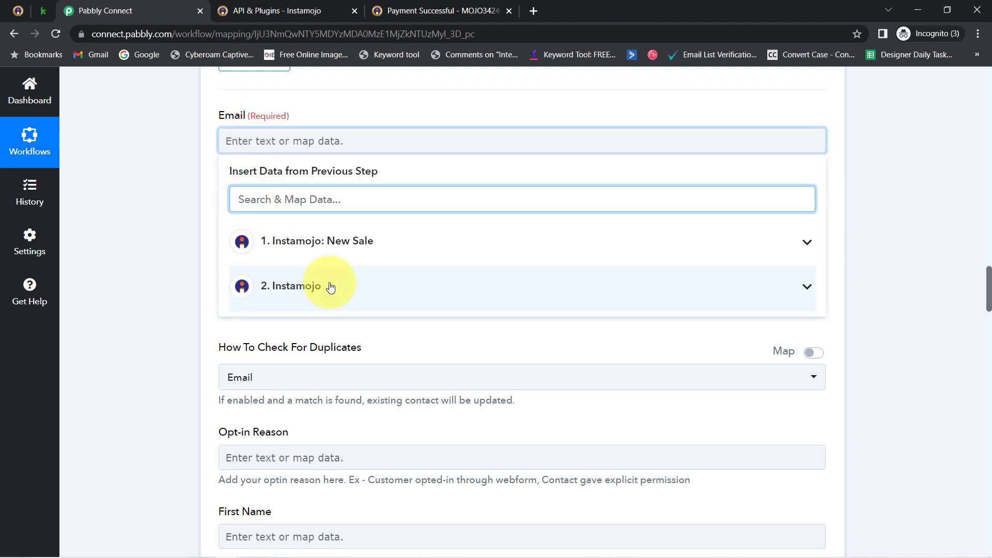
{"action": "left_click", "coordinate": [258, 201]}
{"action": "type", "text": "email"}
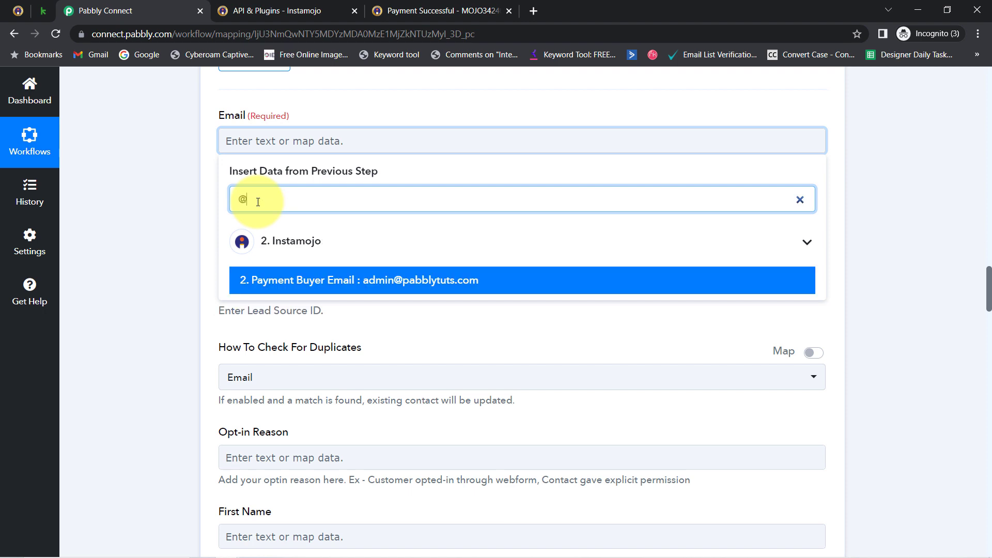
{"action": "left_click", "coordinate": [387, 282]}
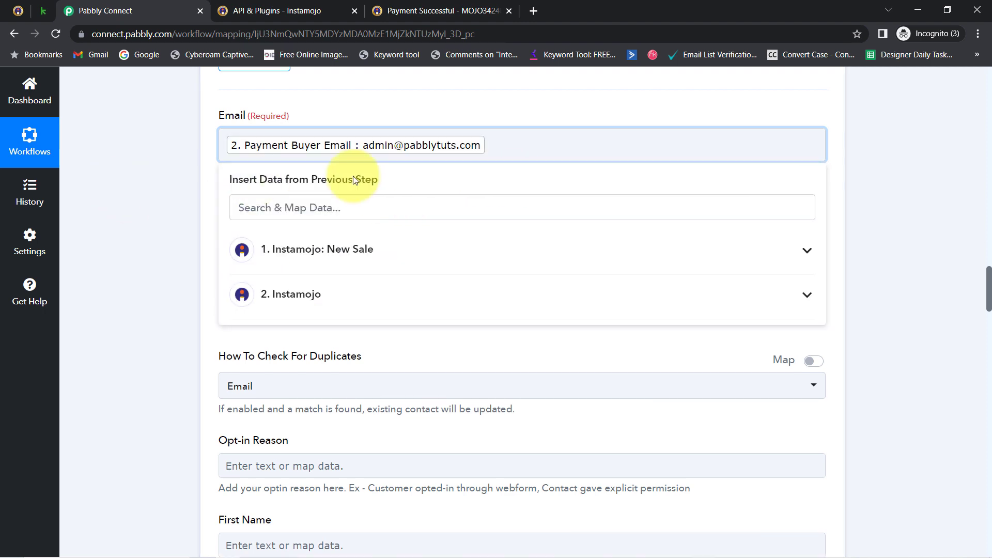
{"action": "left_click", "coordinate": [184, 202]}
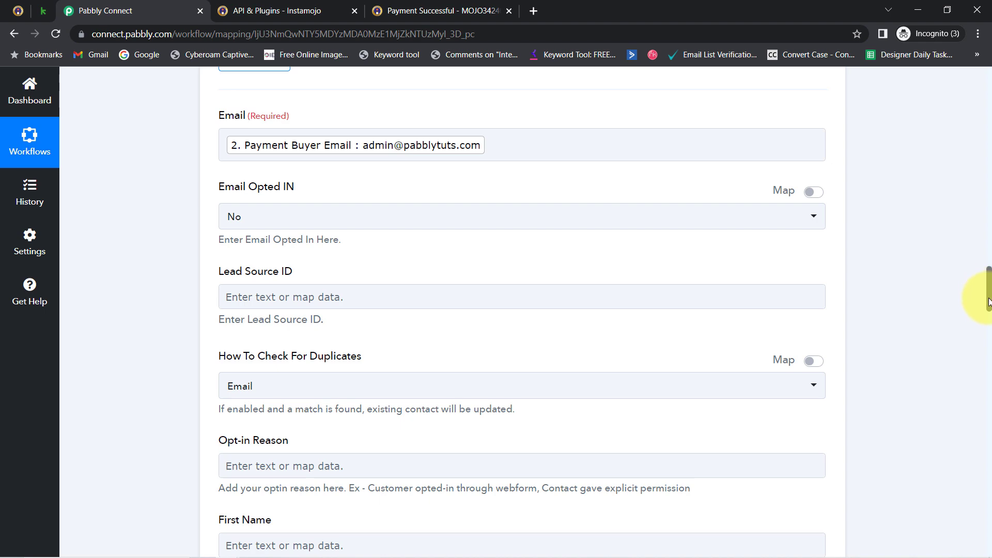
- Map the First Name field of the Keap contact to the Payment Buyer Name from the second Instamojo step
{"action": "left_click_drag", "start_coordinate": [988, 301], "coordinate": [988, 335]}
{"action": "left_click", "coordinate": [243, 151]}
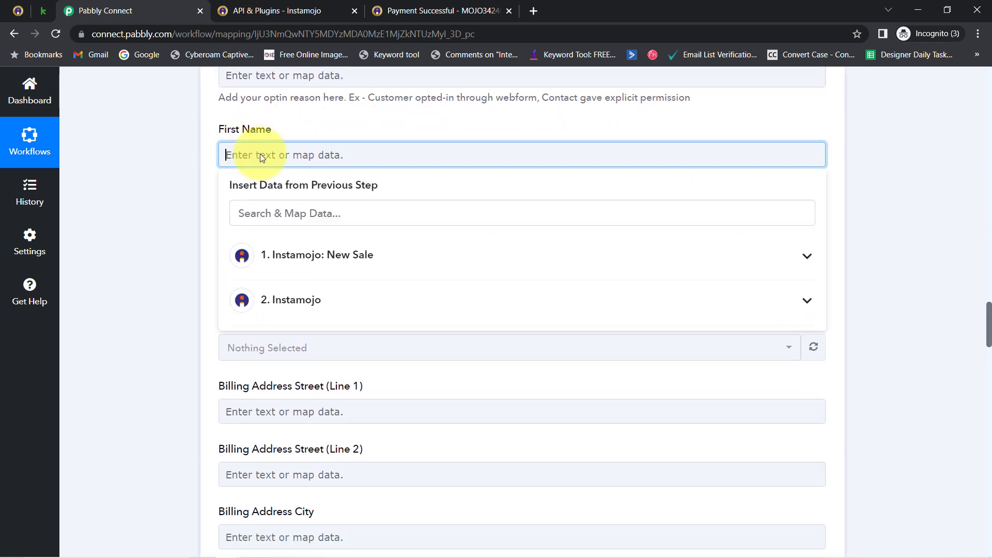
{"action": "left_click", "coordinate": [259, 215]}
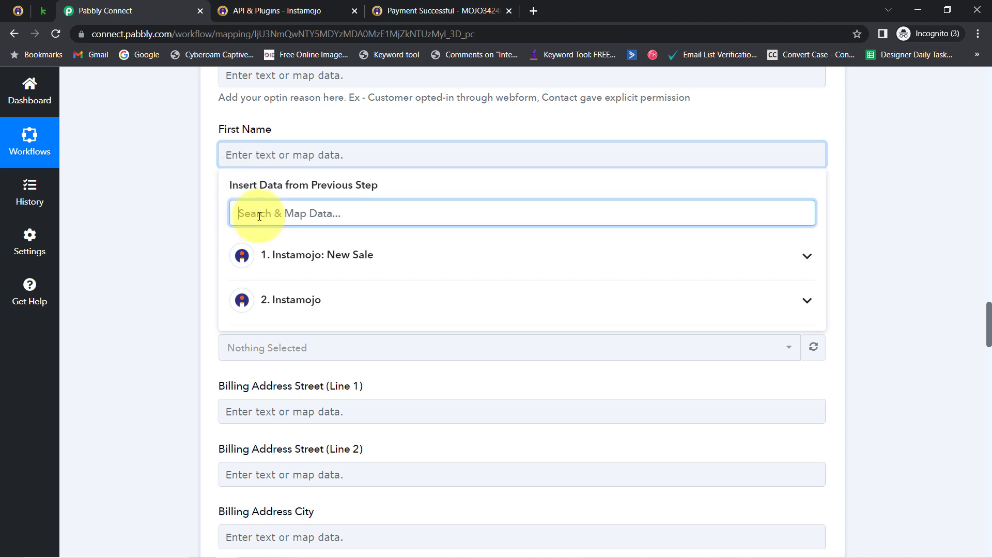
{"action": "type", "text": "name"}
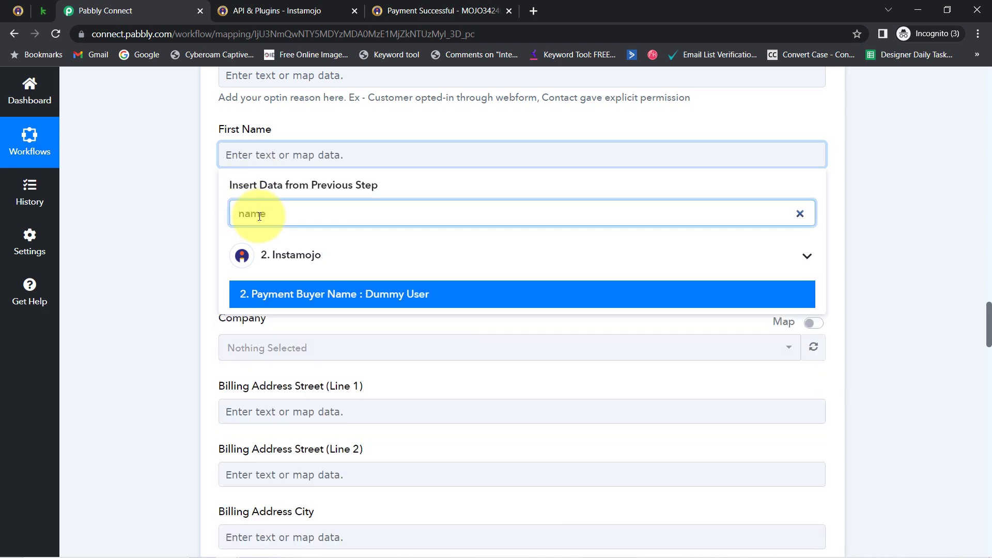
{"action": "left_click", "coordinate": [332, 295]}
{"action": "left_click", "coordinate": [142, 249]}
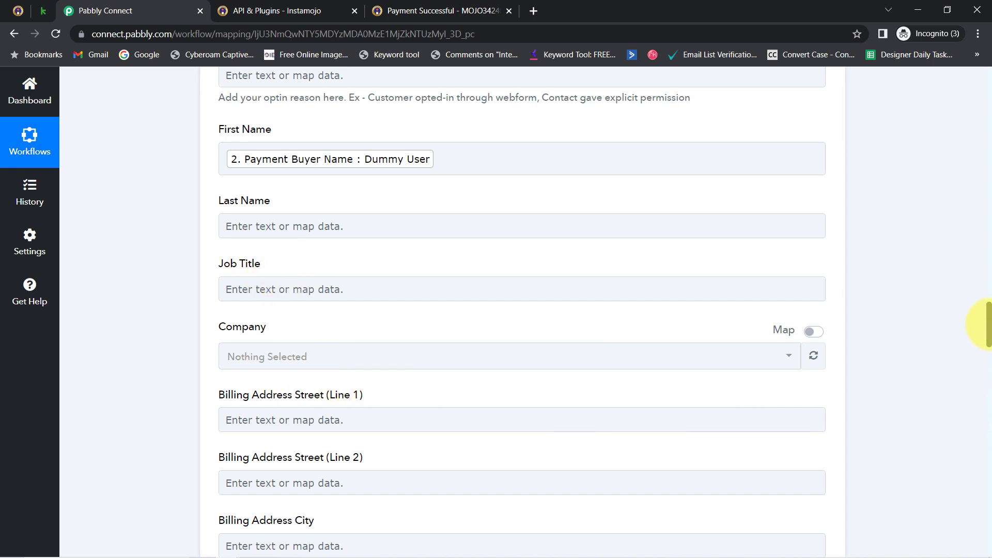
- Map the Phone1 field of the Keap contact to the Payment Buyer Phone from the second Instamojo step
{"action": "left_click_drag", "start_coordinate": [989, 326], "coordinate": [986, 483]}
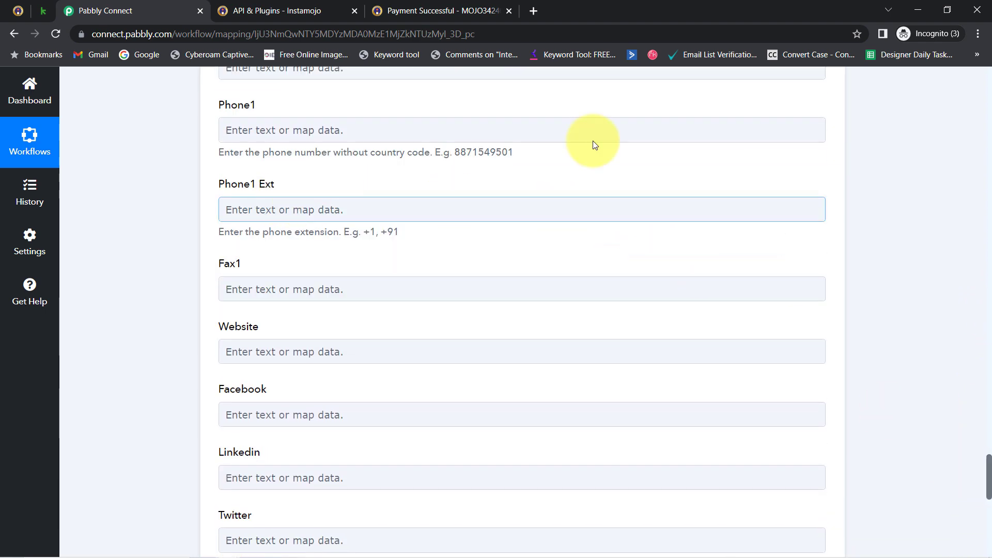
{"action": "left_click", "coordinate": [258, 137]}
{"action": "left_click", "coordinate": [257, 157]}
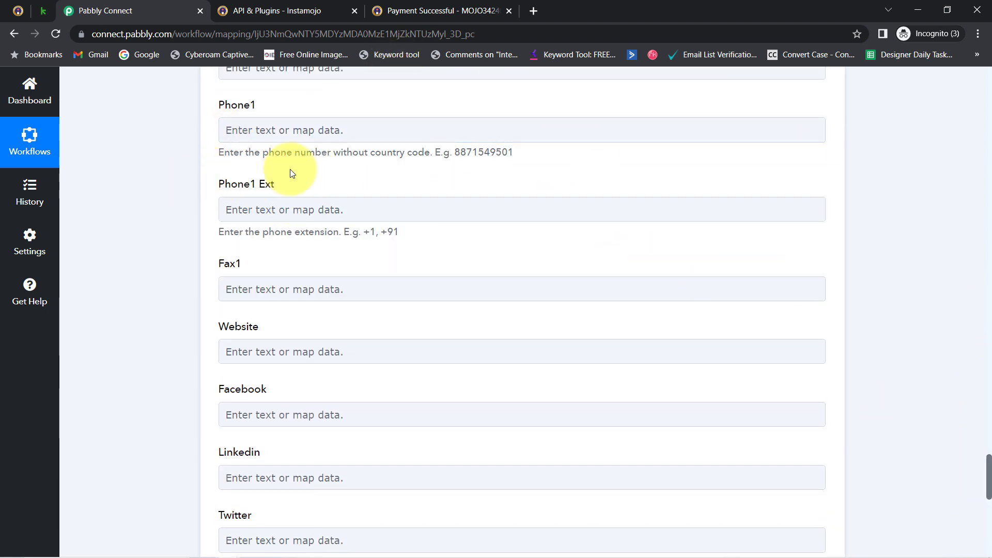
{"action": "left_click", "coordinate": [251, 133]}
{"action": "left_click", "coordinate": [244, 190]}
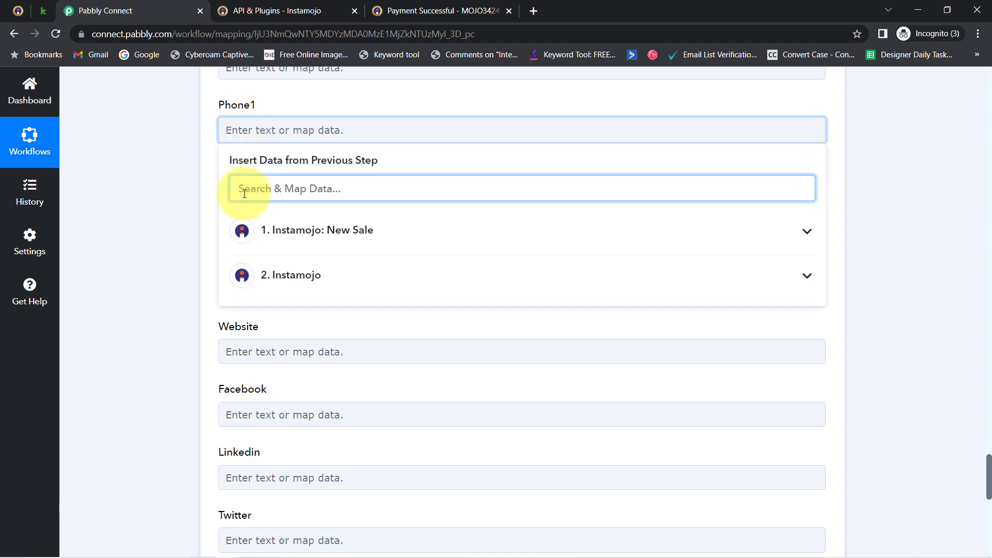
{"action": "type", "text": "9"}
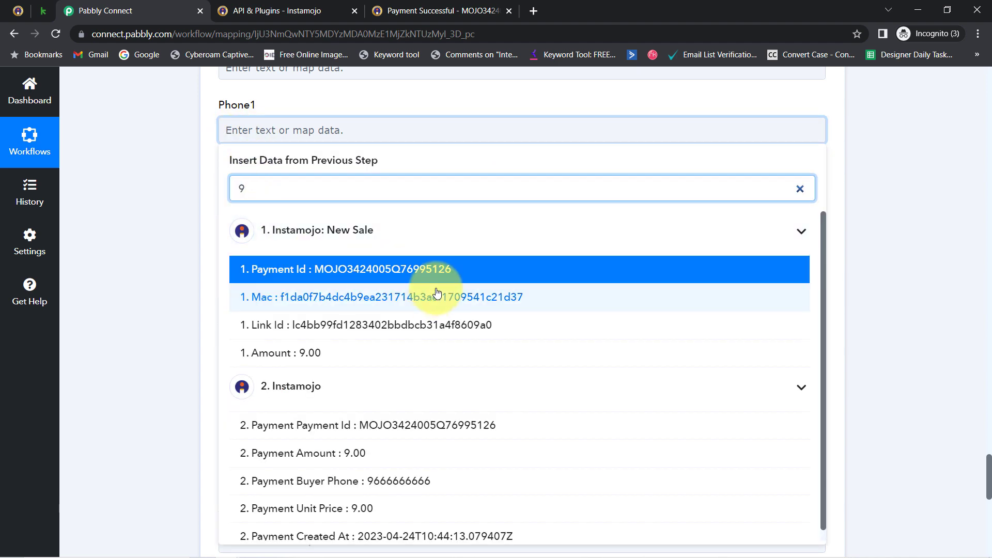
{"action": "left_click", "coordinate": [440, 494]}
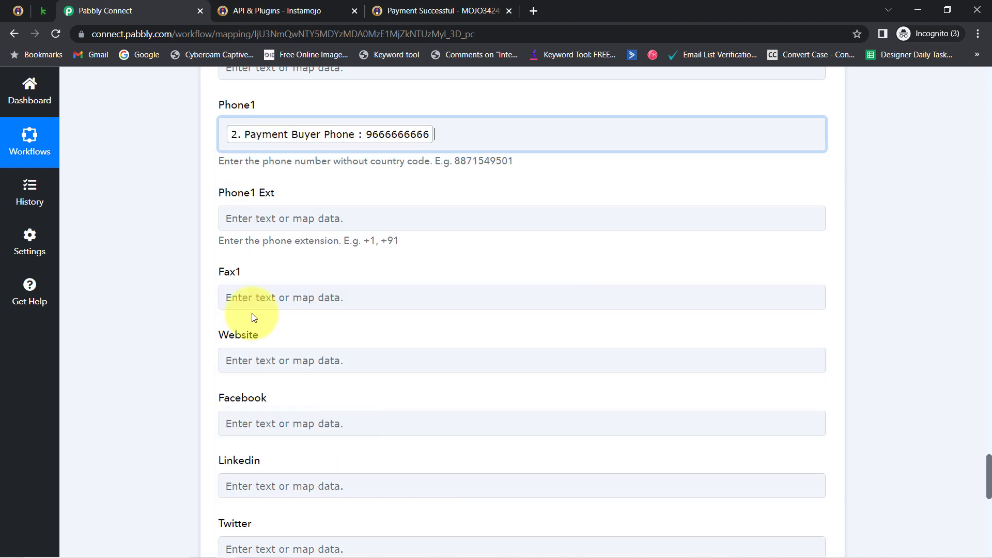
{"action": "left_click", "coordinate": [180, 236]}
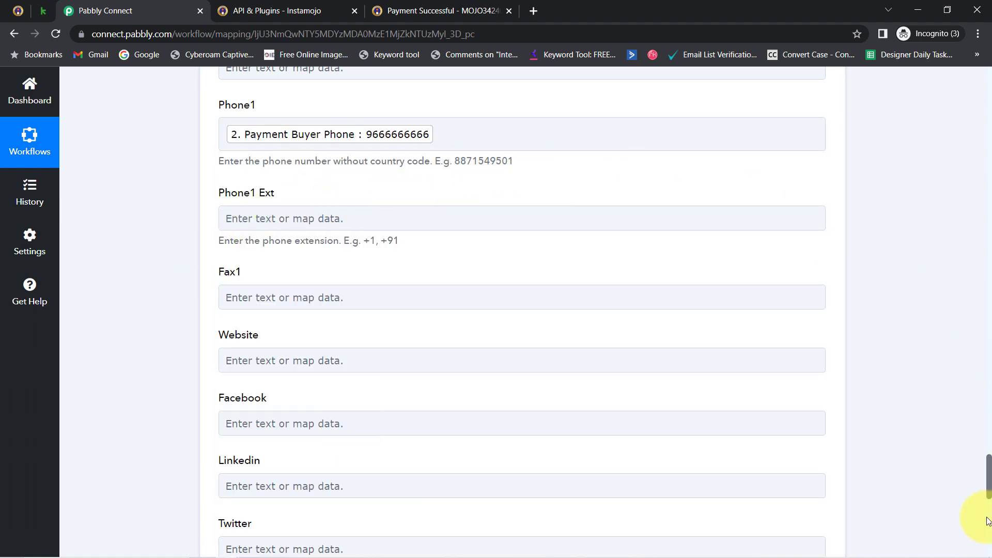
- Check the contact total on the Keap dashboard, then save the Create/Update Contact action in Pabbly Connect with a test request
{"action": "left_click_drag", "start_coordinate": [988, 484], "coordinate": [989, 541]}
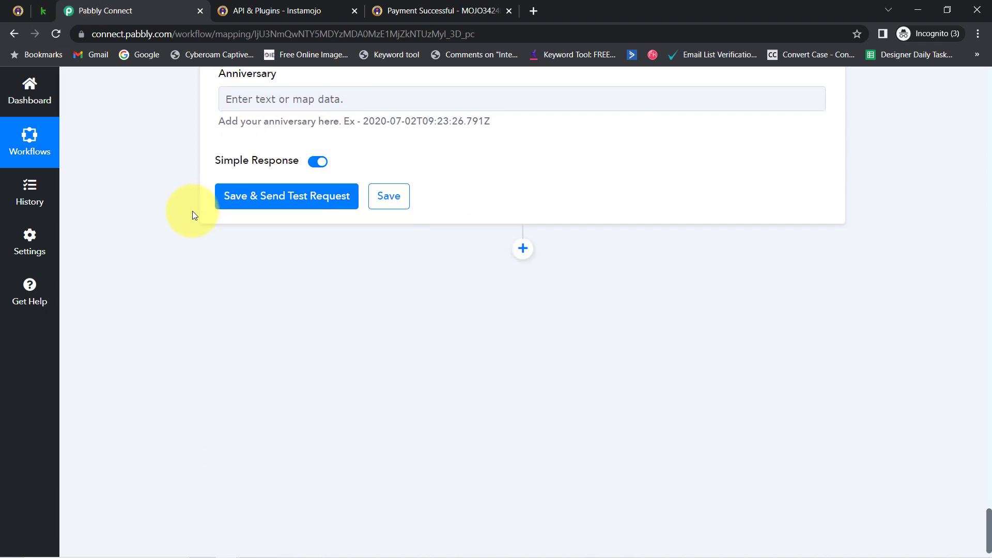
{"action": "left_click", "coordinate": [36, 9]}
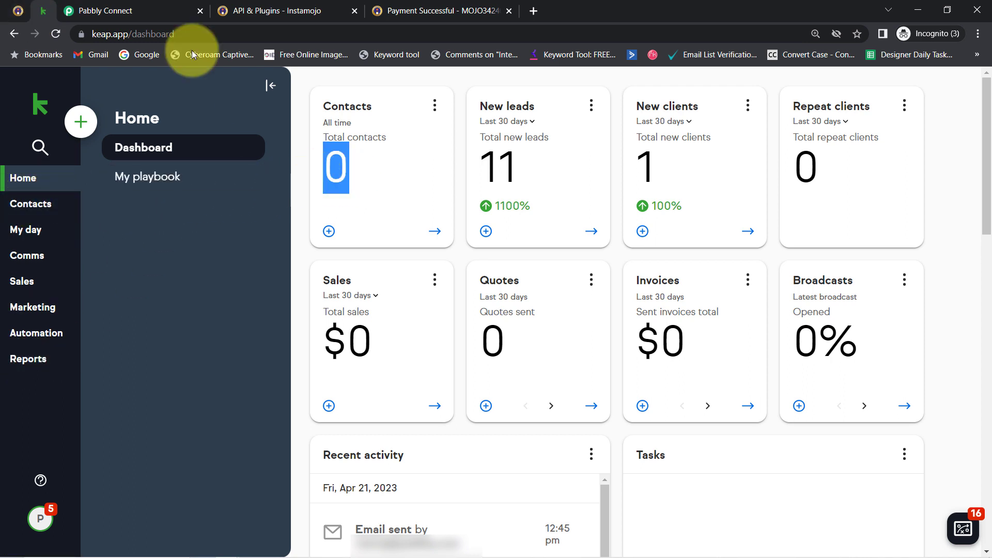
{"action": "left_click", "coordinate": [103, 12]}
{"action": "left_click", "coordinate": [279, 196]}
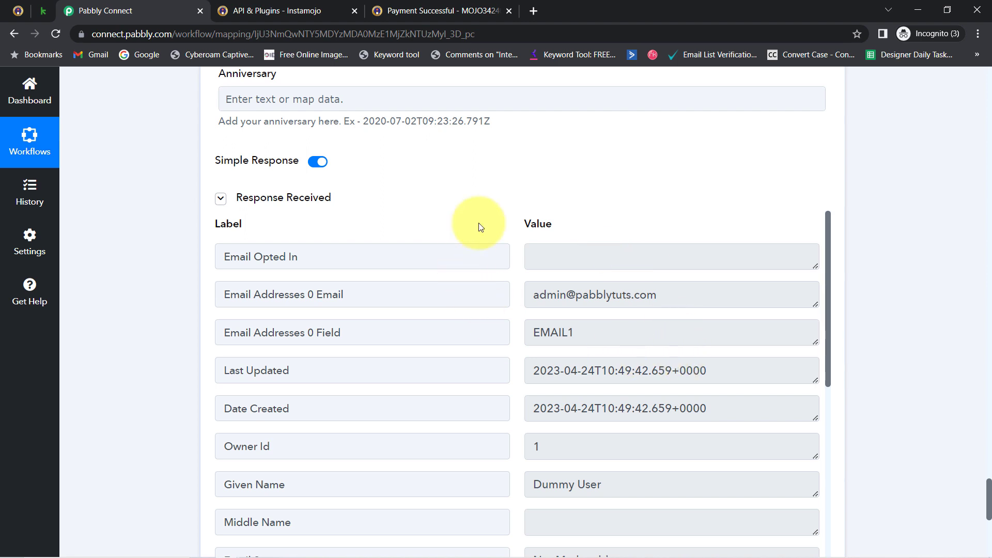
- Reload the Keap dashboard and examine the name, phone and email of the contact added by the test request
{"action": "left_click", "coordinate": [41, 11]}
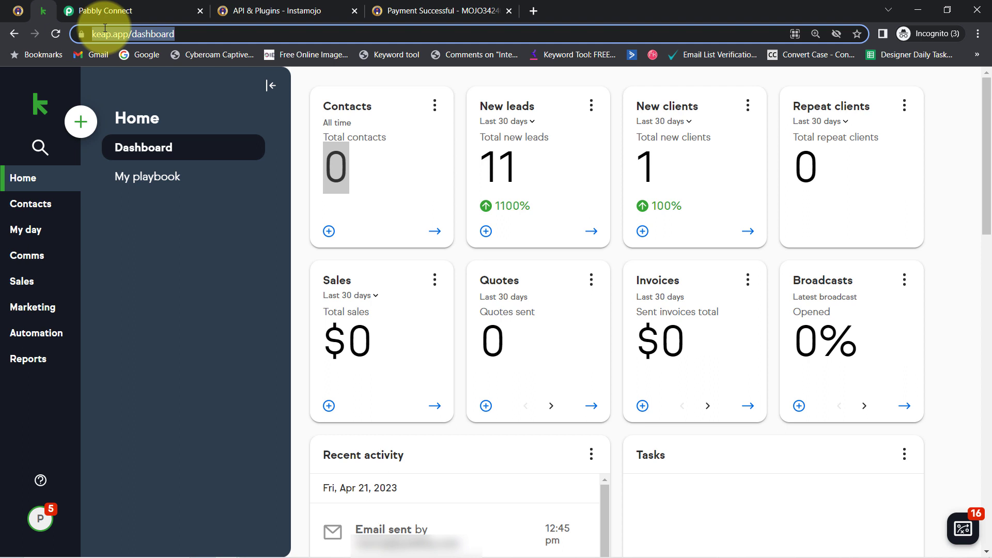
{"action": "key", "text": "Return"}
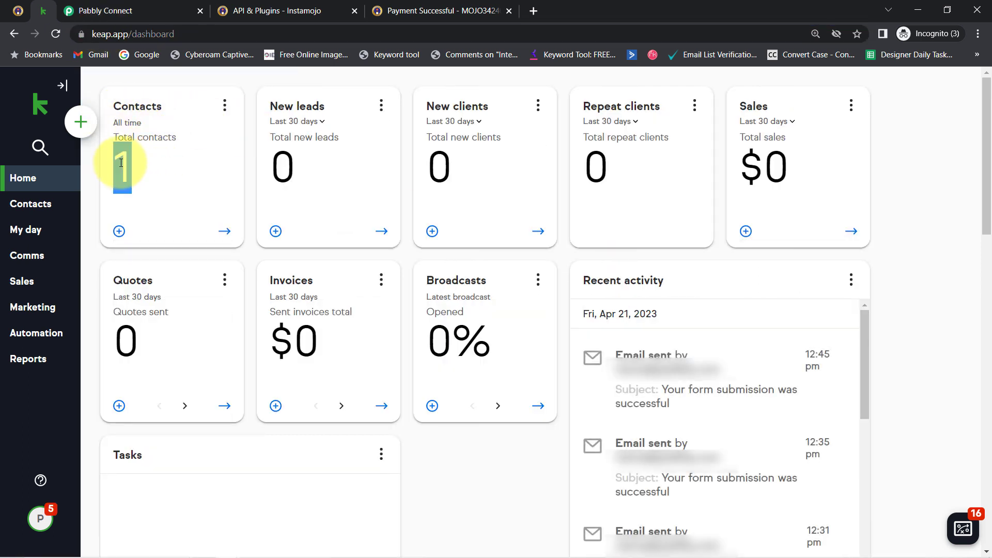
{"action": "left_click", "coordinate": [13, 206]}
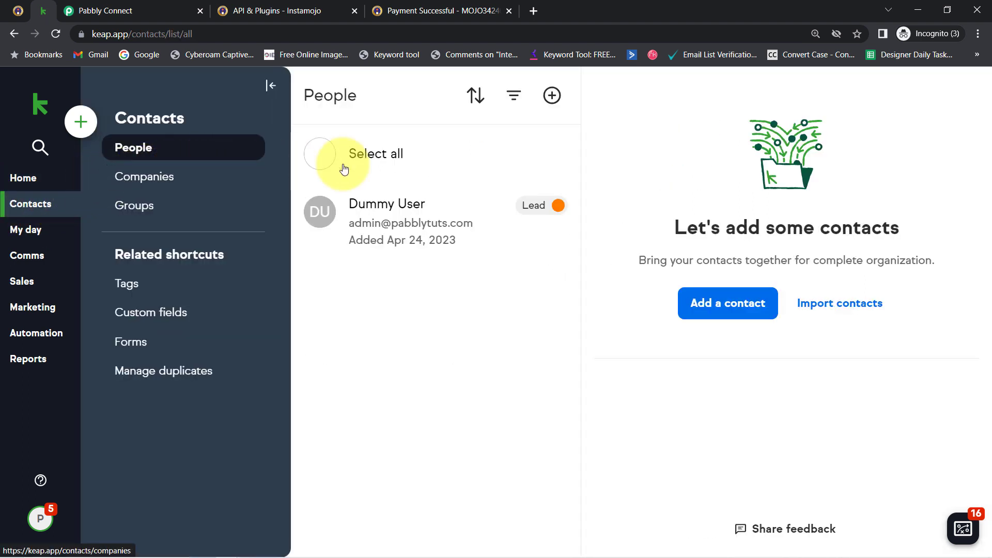
{"action": "left_click", "coordinate": [379, 205]}
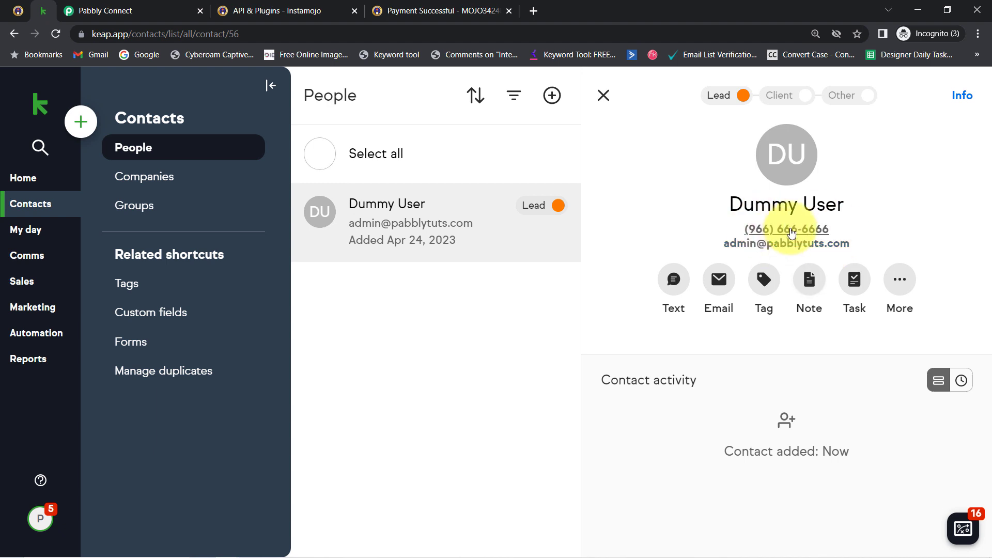
{"action": "left_click_drag", "start_coordinate": [852, 245], "coordinate": [693, 241]}
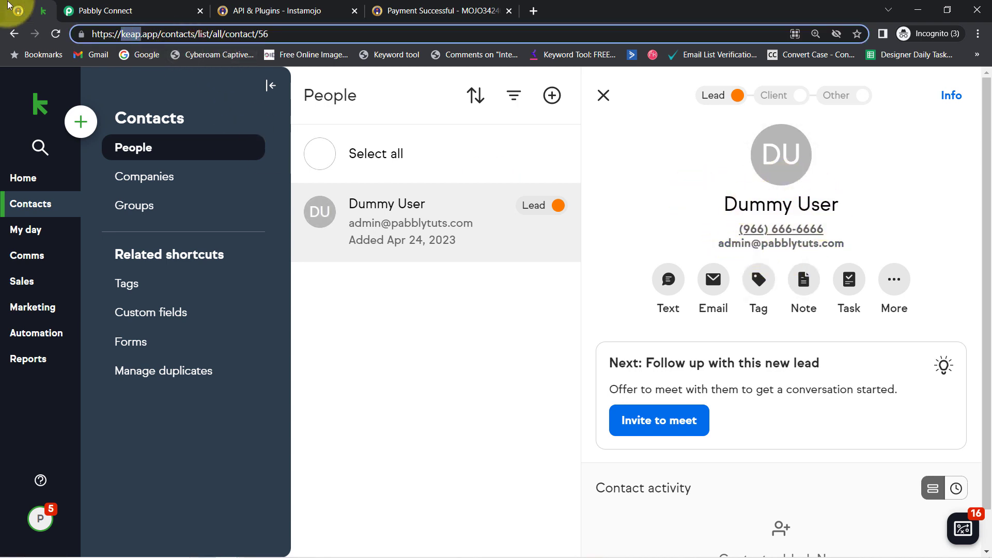
- Copy the payment link from the Instamojo link page and open it in a new browser tab
{"action": "left_click", "coordinate": [12, 7]}
{"action": "left_click", "coordinate": [101, 34]}
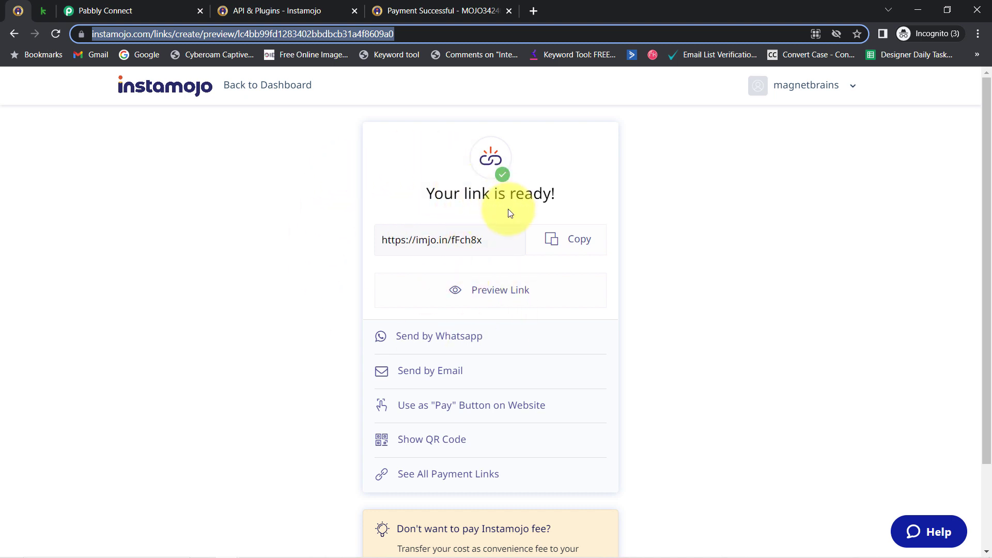
{"action": "left_click_drag", "start_coordinate": [454, 196], "coordinate": [543, 197]}
{"action": "left_click", "coordinate": [576, 239]}
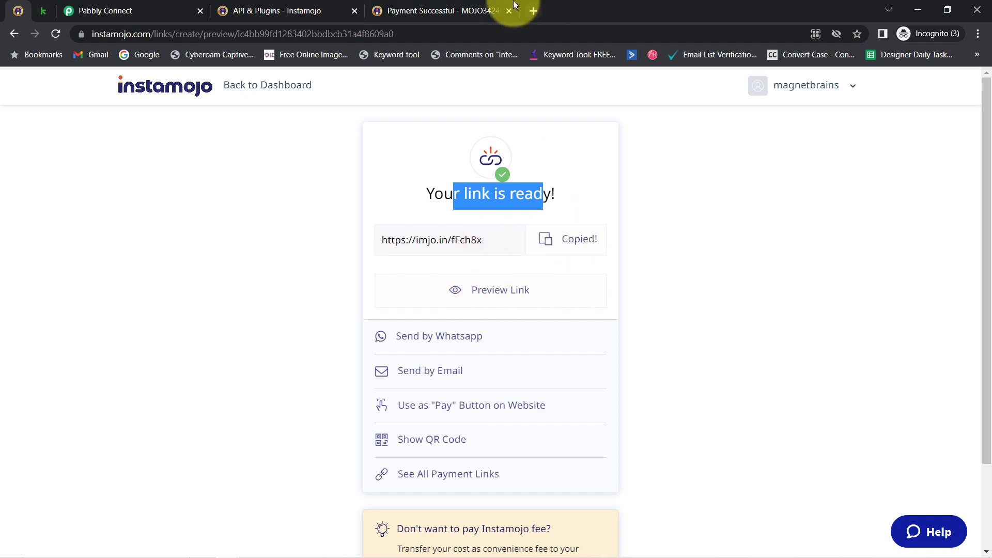
{"action": "left_click", "coordinate": [532, 10]}
{"action": "key", "text": "ctrl+v"}
{"action": "key", "text": "Return"}
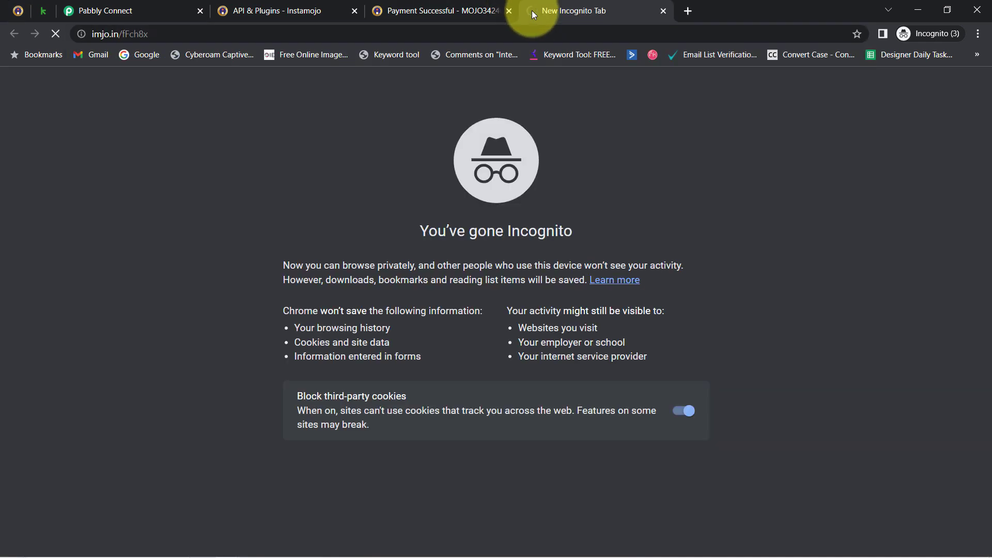
- Return to Pabbly Connect, collapse the Create/Update Contact, New Sale and Get Payment Details steps, and open the workflow's options
{"action": "left_click", "coordinate": [72, 4]}
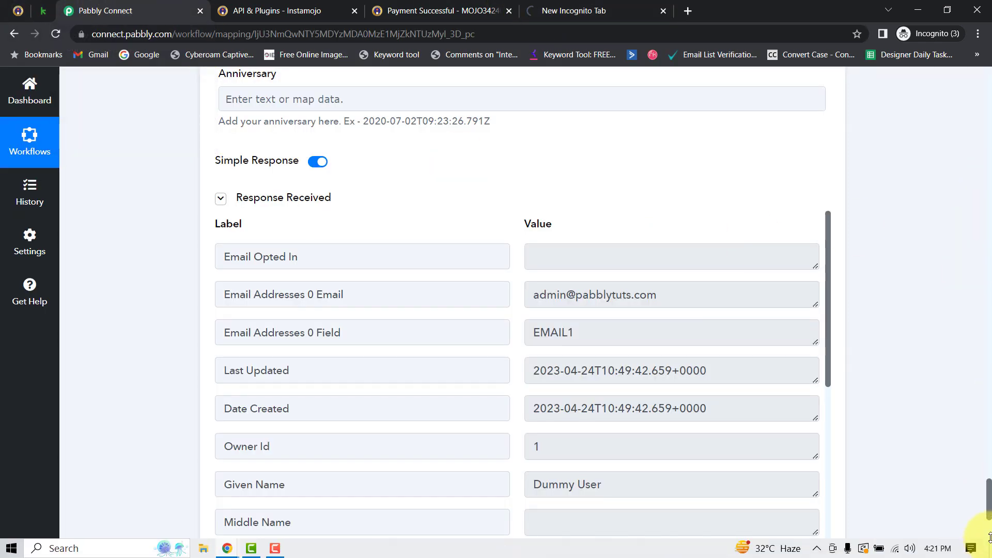
{"action": "left_click_drag", "start_coordinate": [988, 511], "coordinate": [963, 47]}
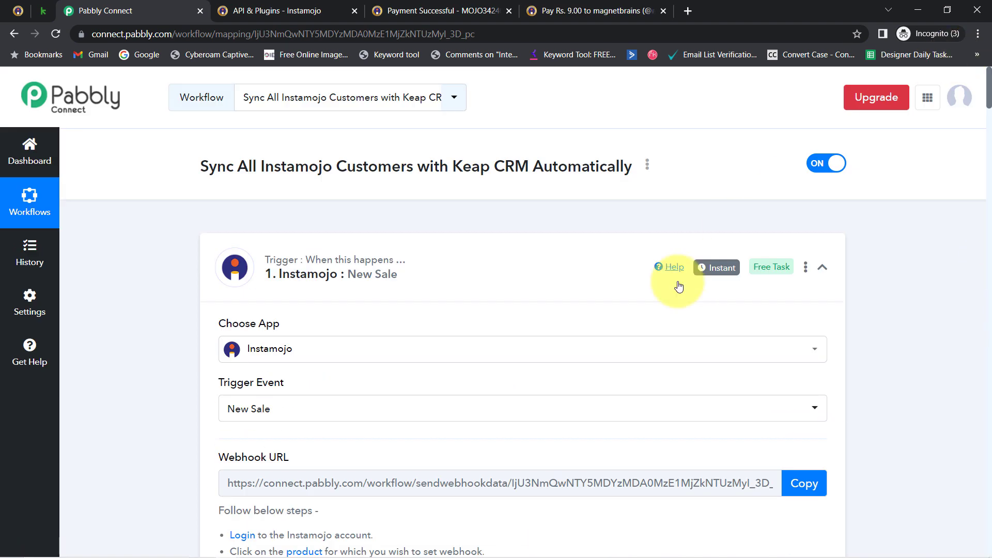
{"action": "mouse_move", "coordinate": [717, 270]}
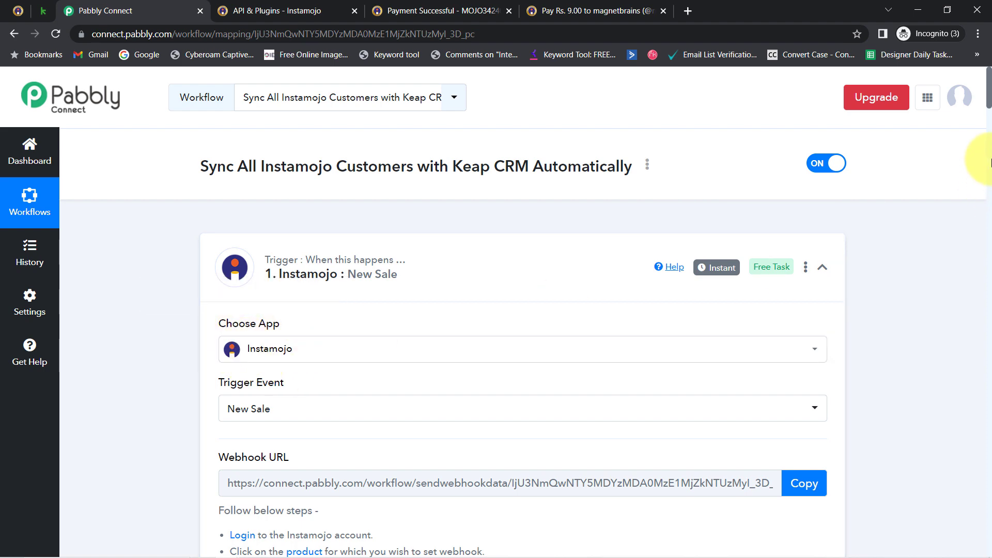
{"action": "left_click_drag", "start_coordinate": [989, 115], "coordinate": [971, 239]}
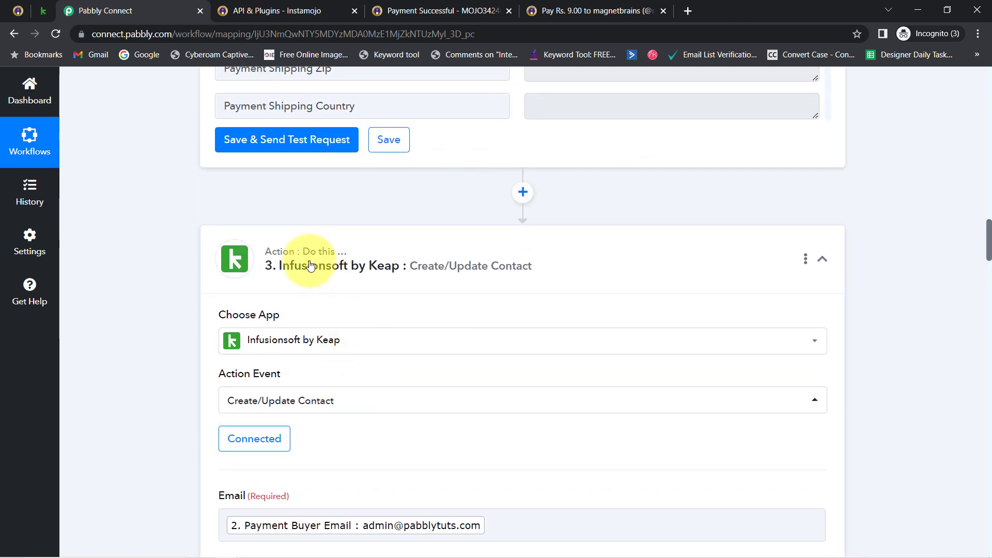
{"action": "mouse_move", "coordinate": [336, 253]}
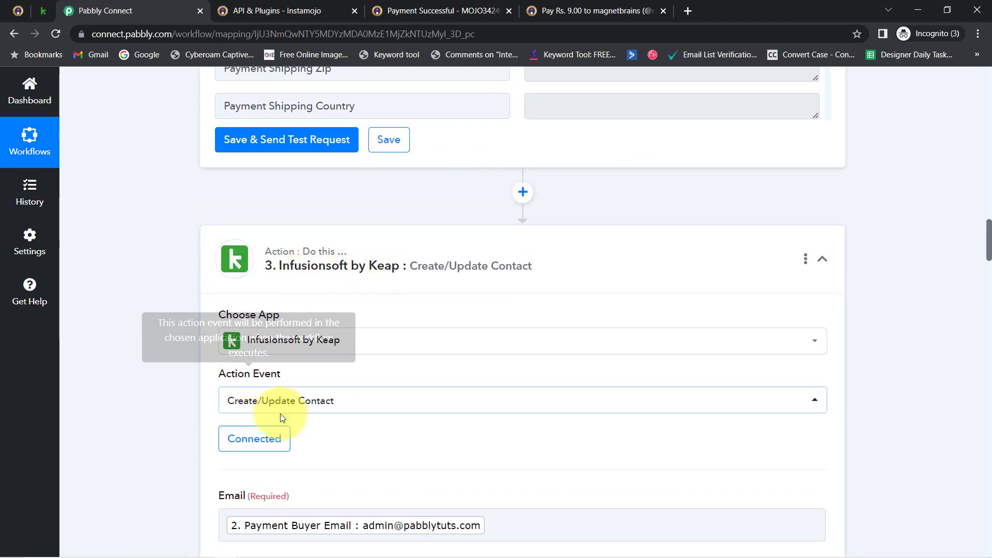
{"action": "left_click", "coordinate": [351, 267]}
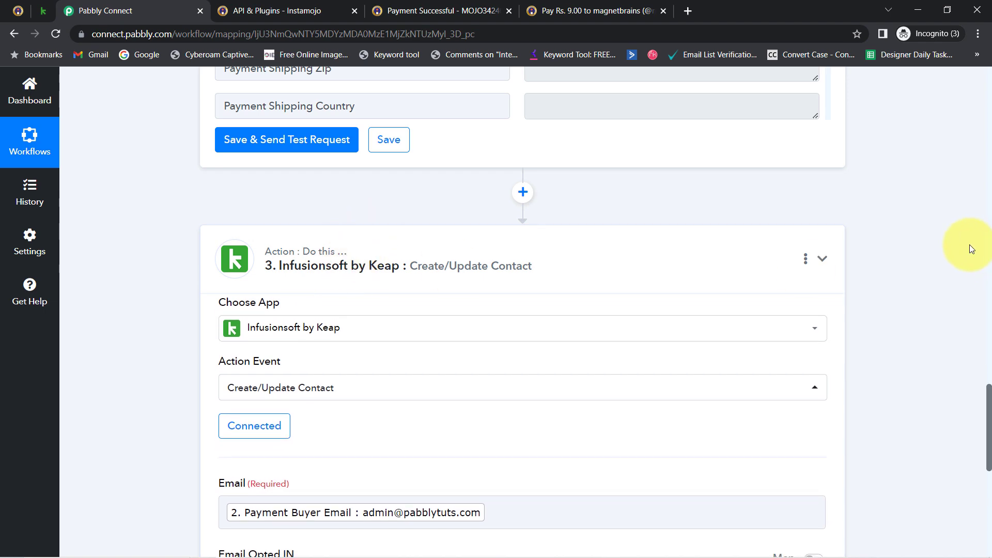
{"action": "left_click_drag", "start_coordinate": [988, 457], "coordinate": [959, 84]}
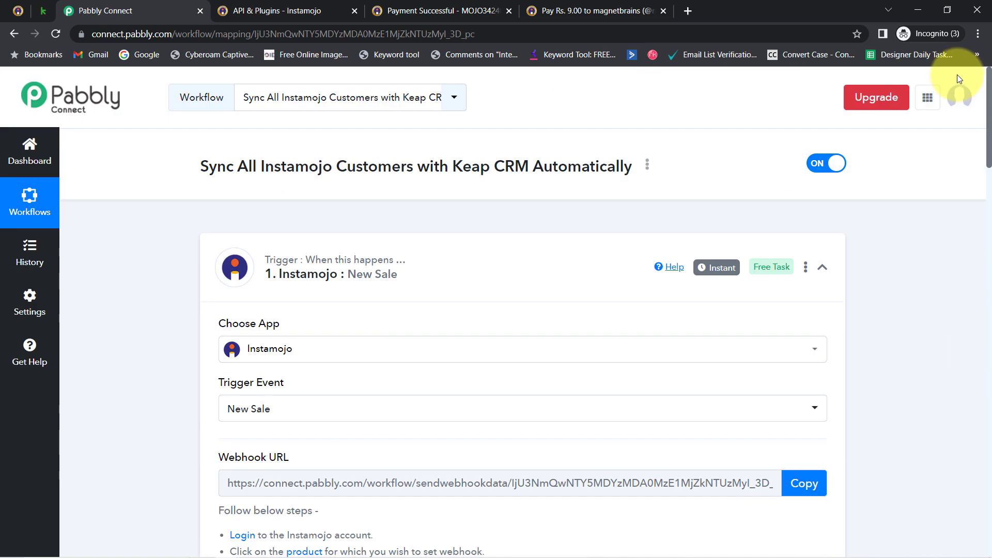
{"action": "left_click", "coordinate": [334, 287]}
{"action": "left_click", "coordinate": [287, 407]}
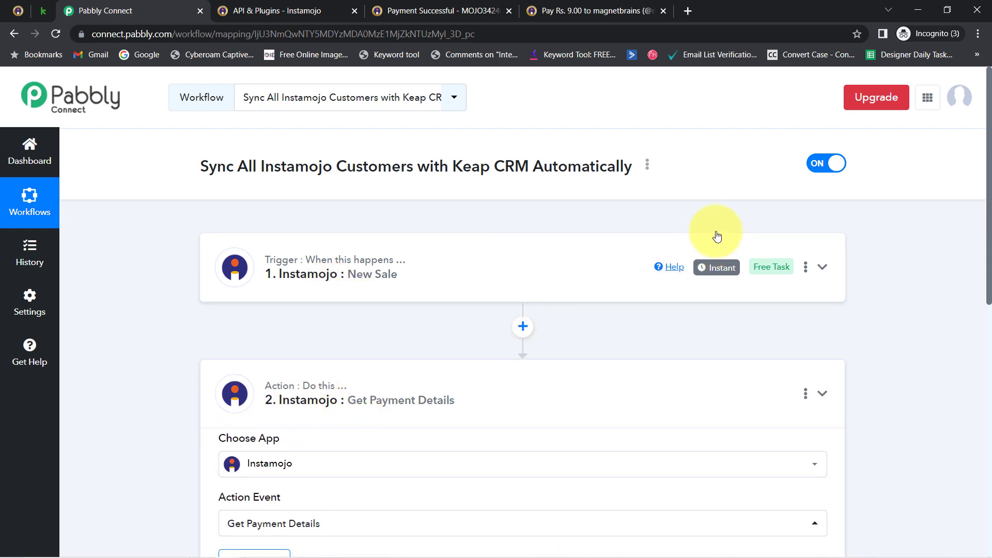
{"action": "left_click", "coordinate": [649, 166]}
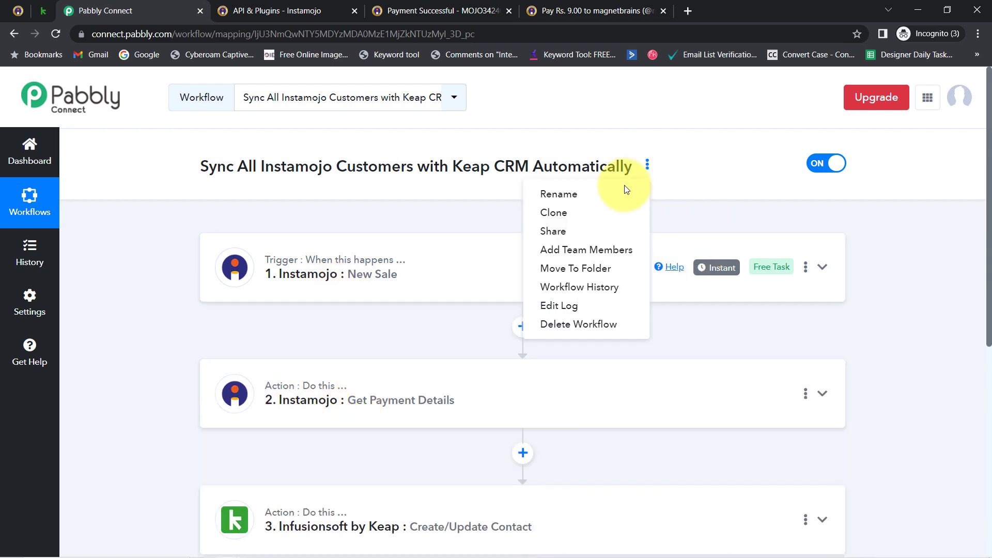
- Copy the workflow's share link and close the Share Workflow dialog
{"action": "left_click", "coordinate": [558, 228]}
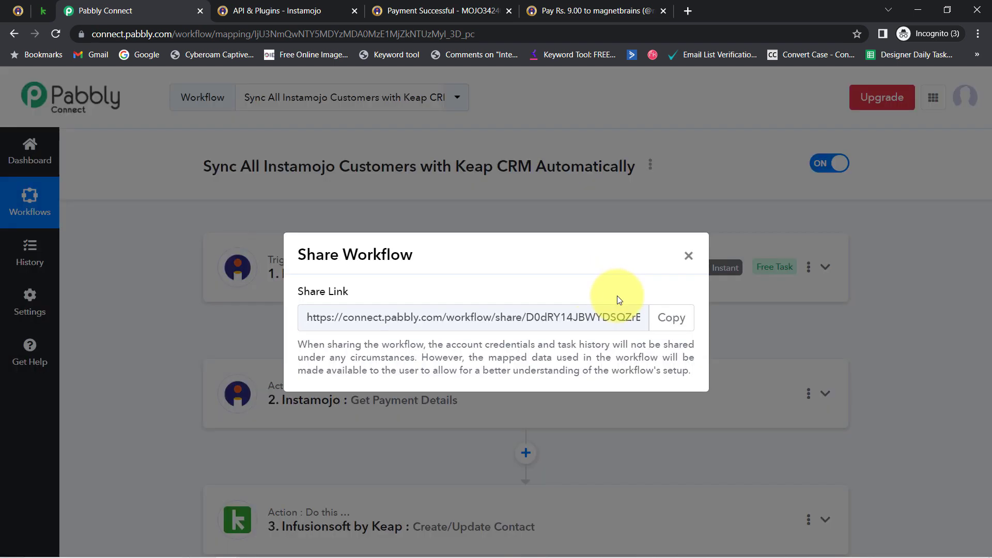
{"action": "left_click", "coordinate": [670, 317]}
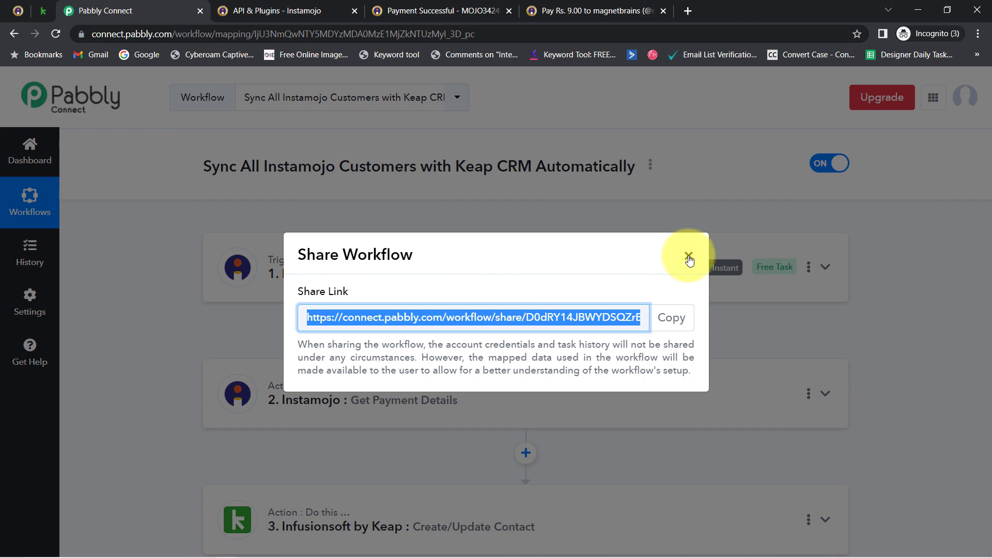
{"action": "left_click", "coordinate": [688, 259]}
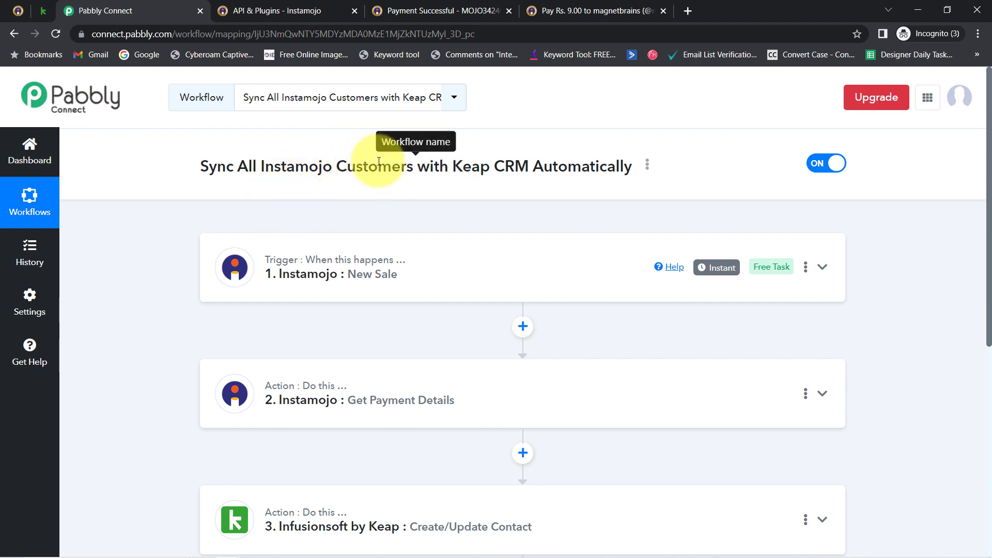
{"action": "left_click_drag", "start_coordinate": [282, 166], "coordinate": [505, 163]}
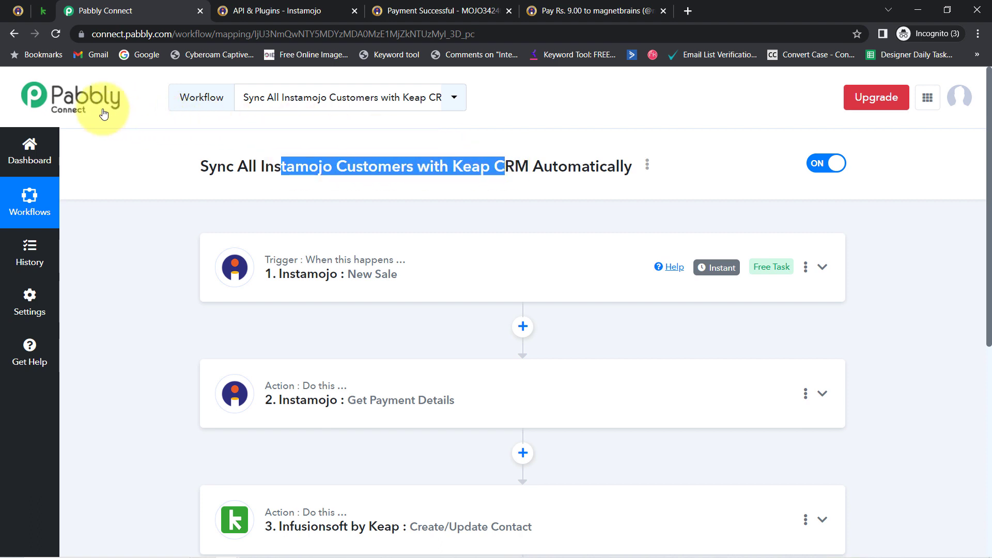
{"action": "left_click", "coordinate": [141, 240]}
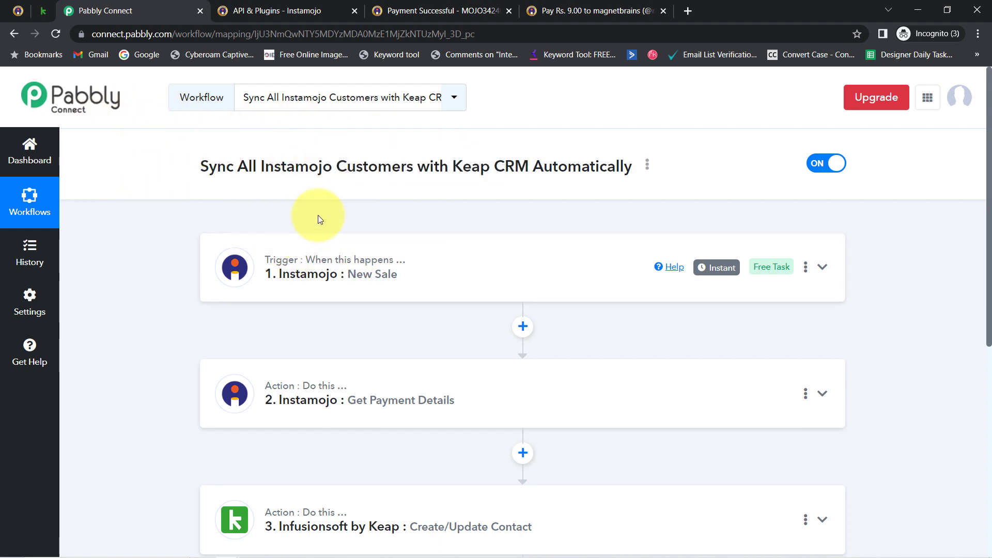
{"action": "mouse_move", "coordinate": [361, 241]}
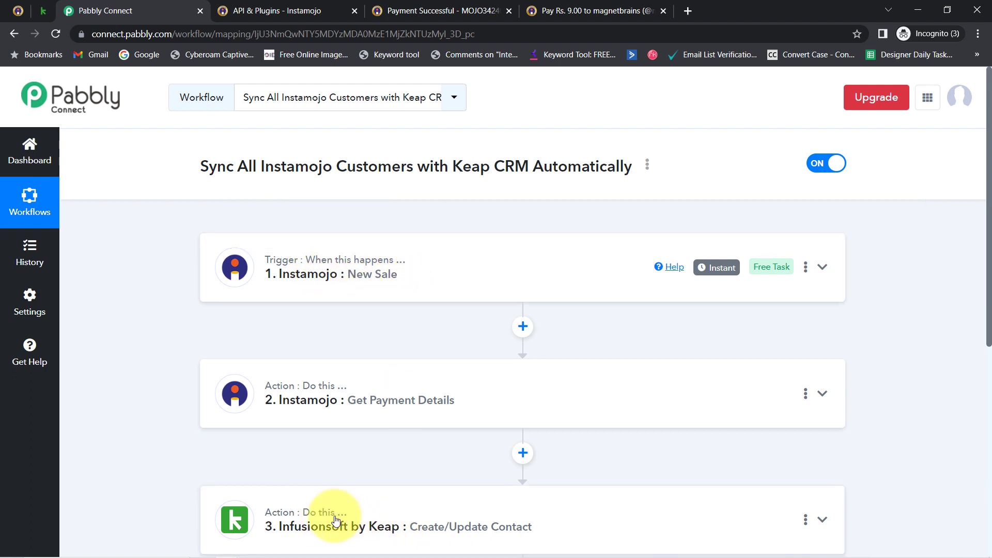
{"action": "mouse_move", "coordinate": [333, 513]}
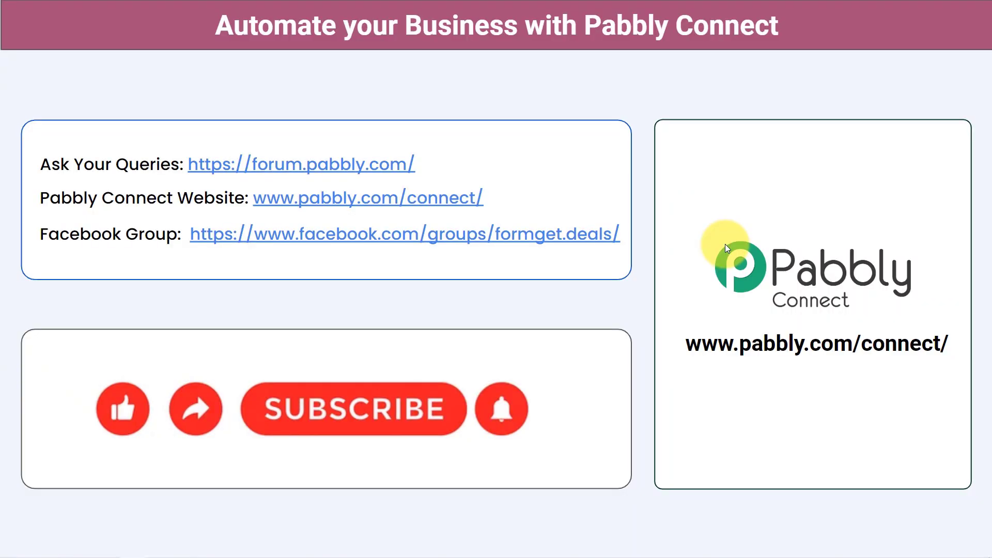